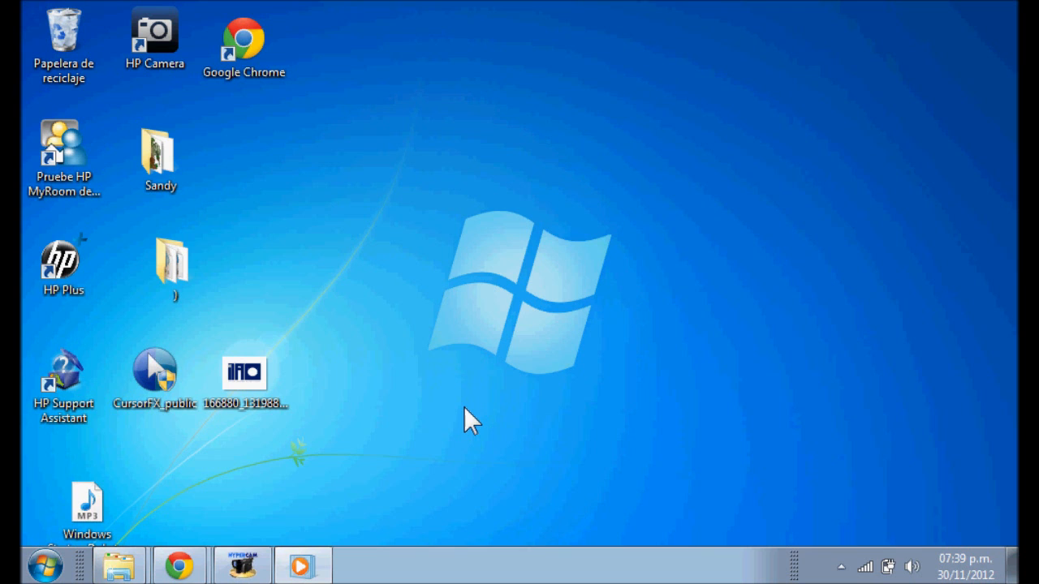
Open Microsoft Office Access 2007 and create a blank database with the file name Base de datos12
left_click(64, 572)
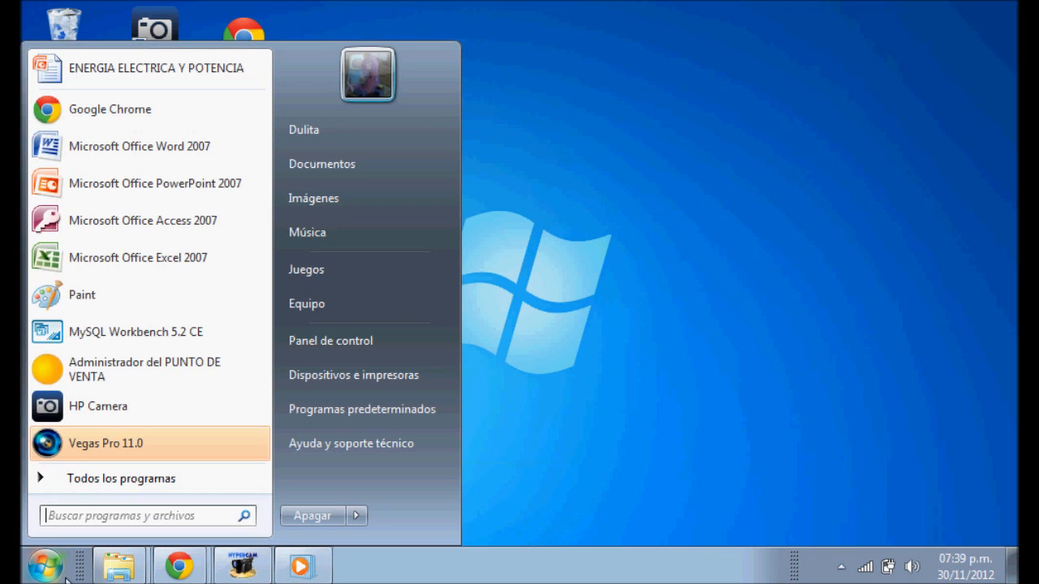
left_click(171, 227)
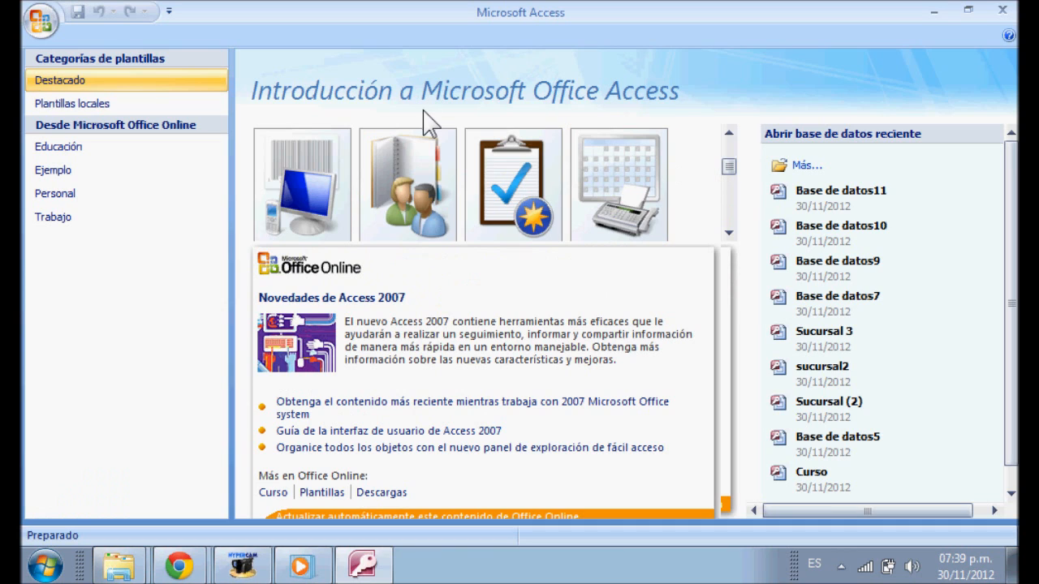
left_click_drag(729, 167, 733, 157)
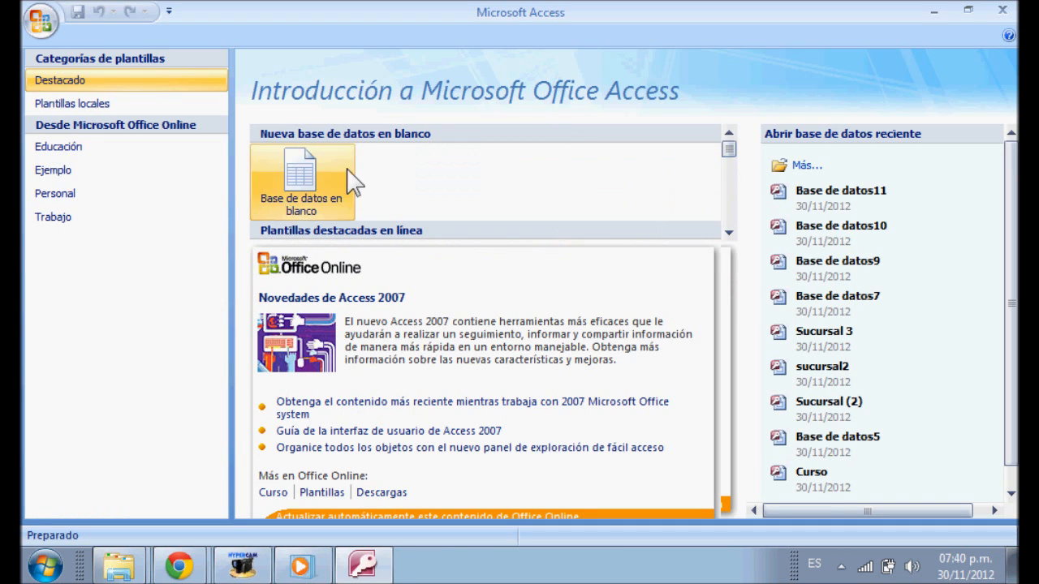
left_click(336, 215)
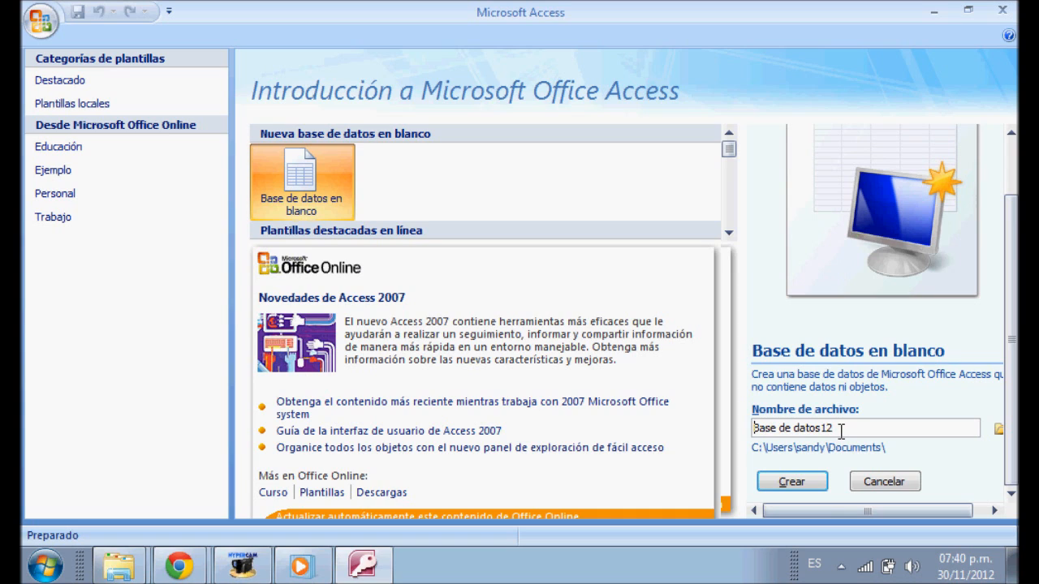
left_click(800, 485)
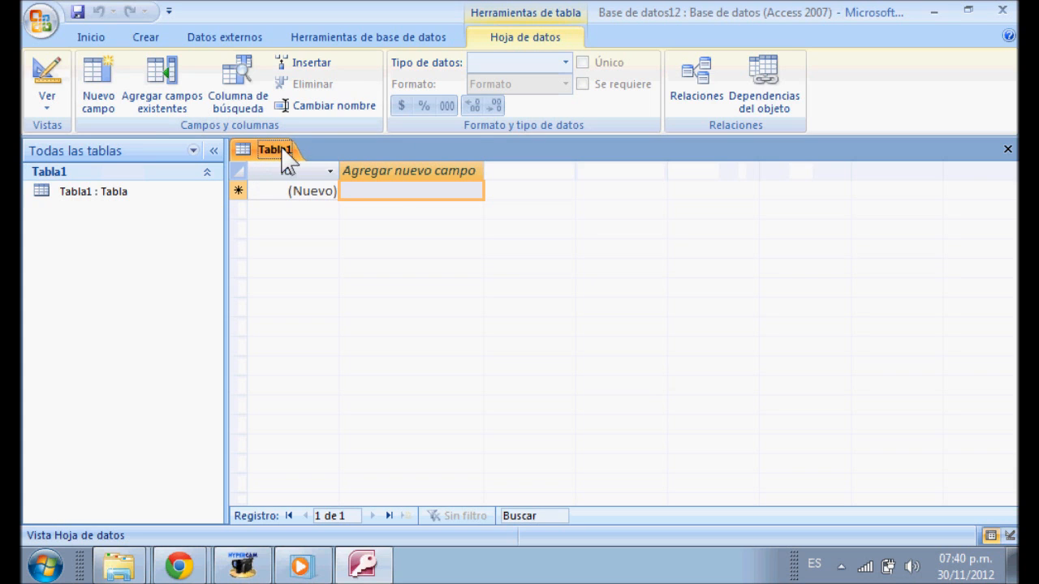
Switch the new table to Design view, saving it under the name "cliente"
left_click(49, 79)
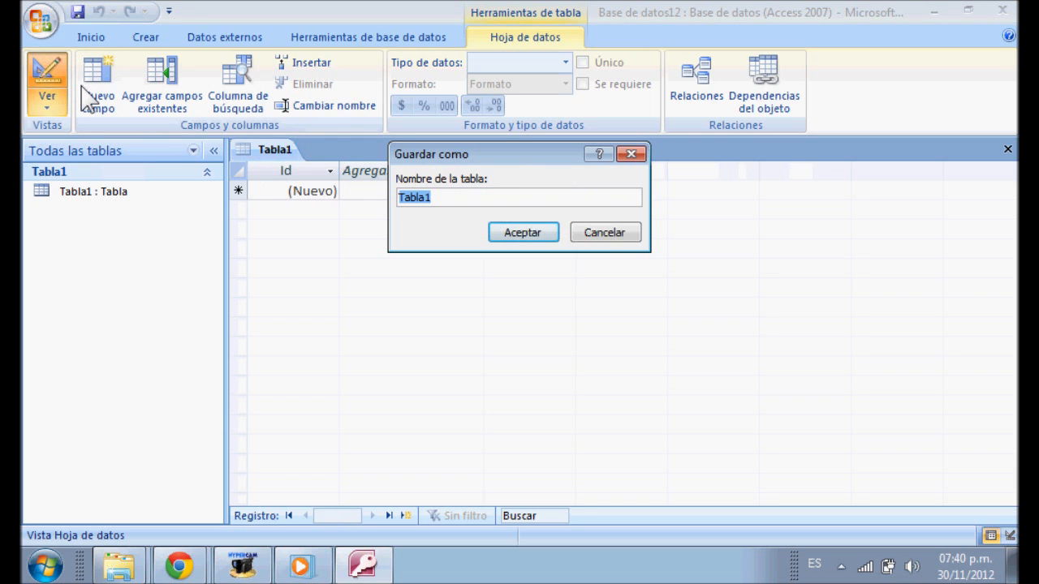
key("BackSpace")
type("cliente")
key("Return")
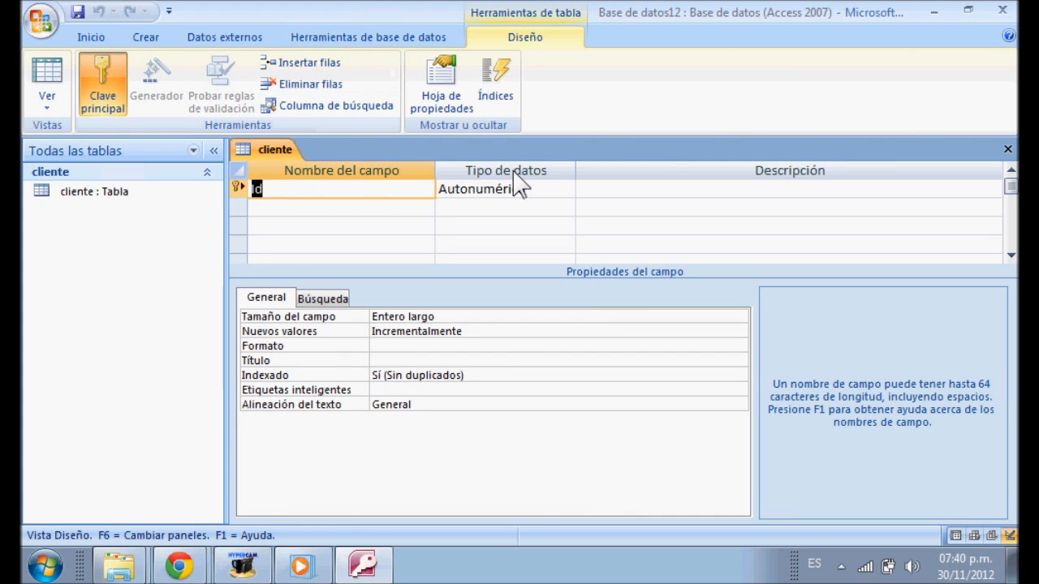
key("Delete")
key("ctrl+z")
Add a field "Nombre (s)" below Id with data type Texto and a field size of 15
left_click(266, 210)
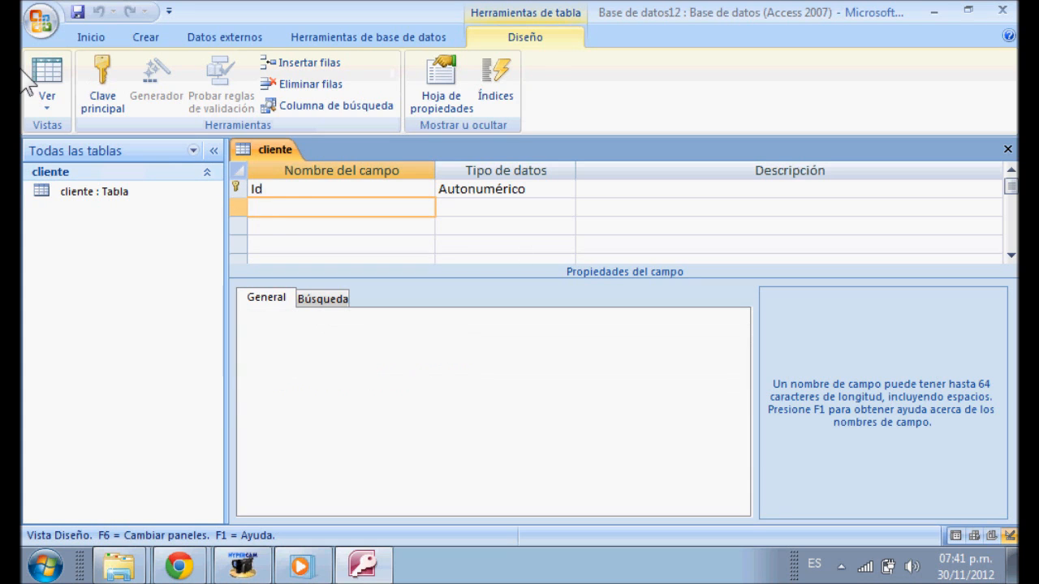
left_click(34, 21)
type("Nombre")
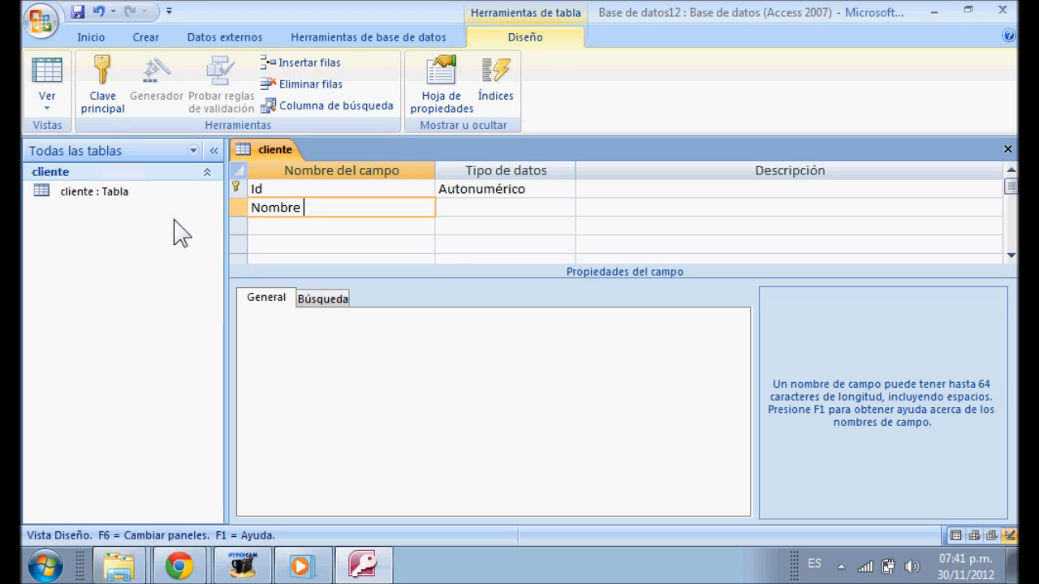
type(" (s)")
left_click(503, 213)
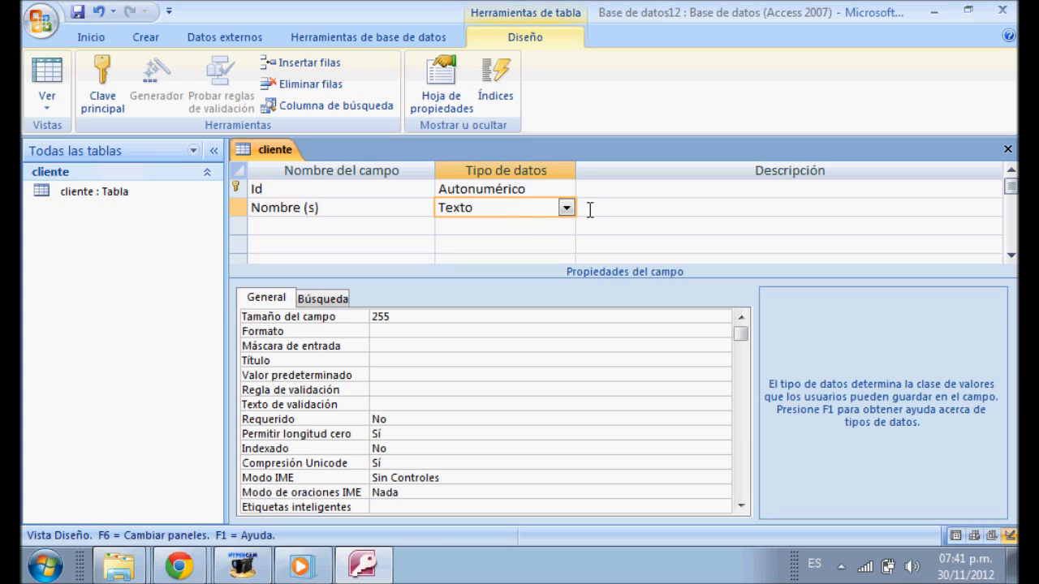
left_click(393, 315)
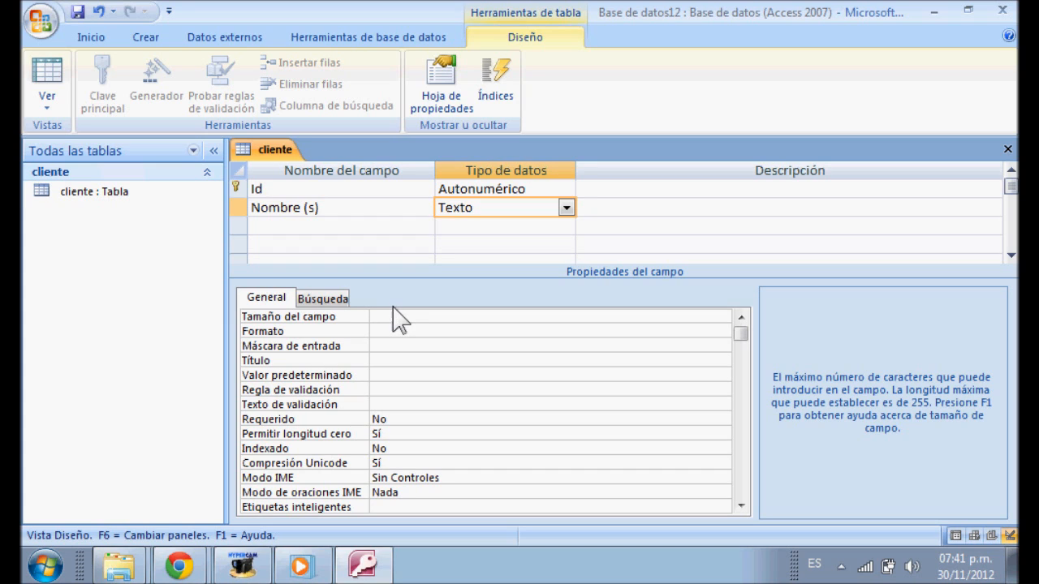
type("5")
Add a field "Apellido Pat" with data type Texto and a field size of 10
left_click(333, 227)
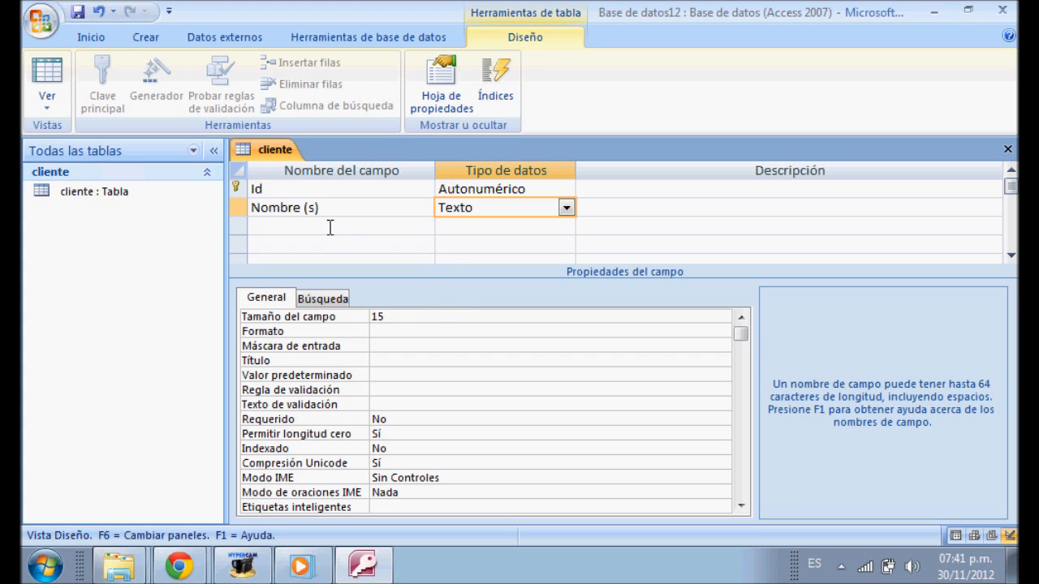
type("A")
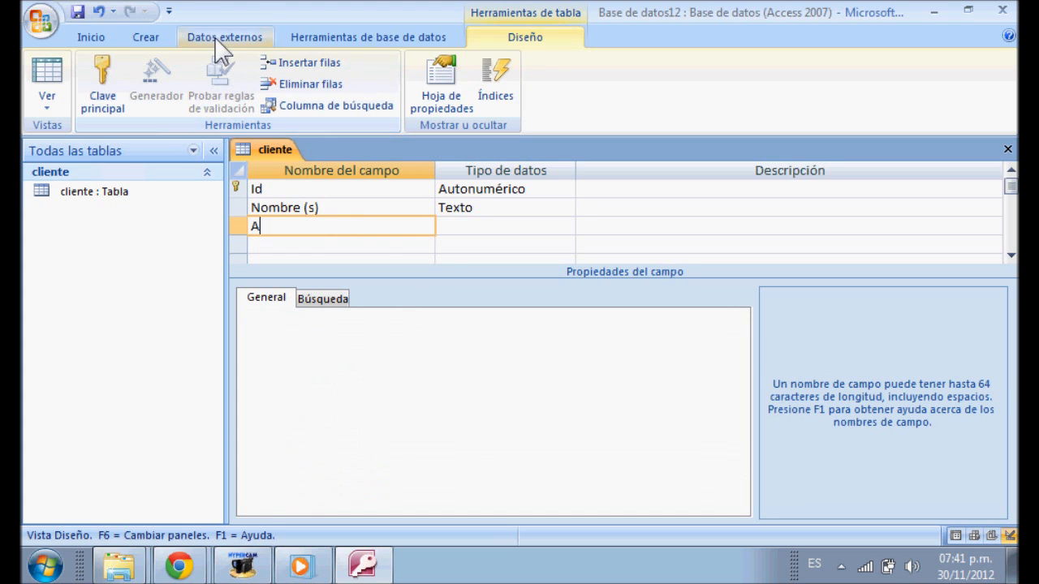
type("pellido Pat")
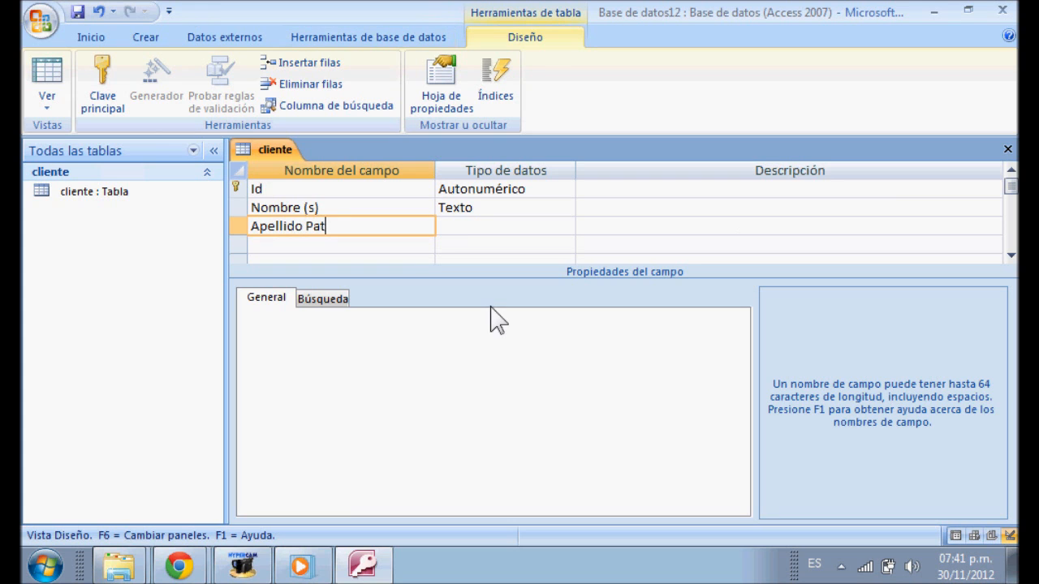
left_click(483, 225)
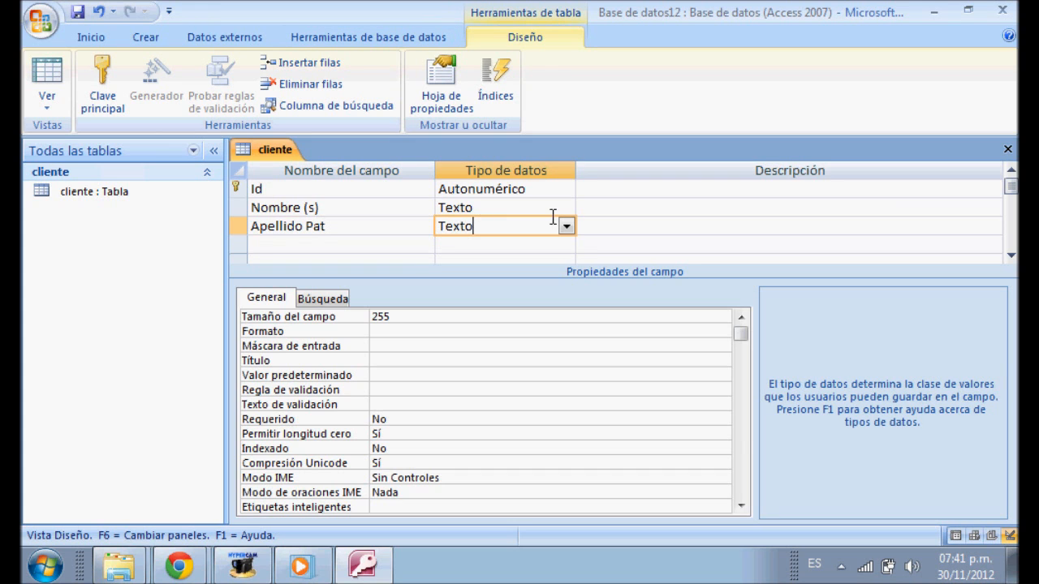
double_click(394, 318)
key("BackSpace")
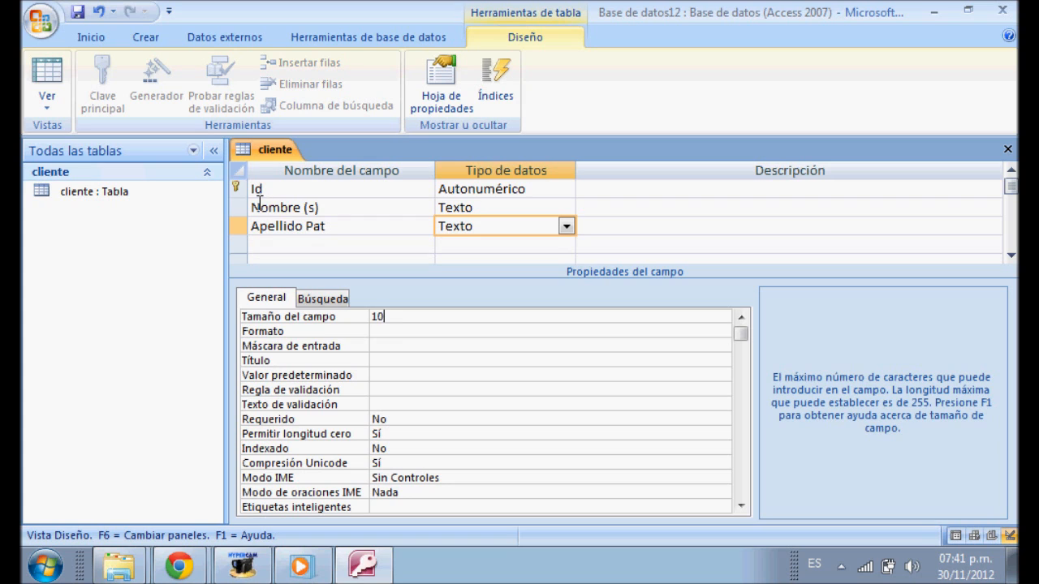
Add a field "Apellido Mat" with data type Texto and a field size of 10
left_click(266, 243)
type("Ape")
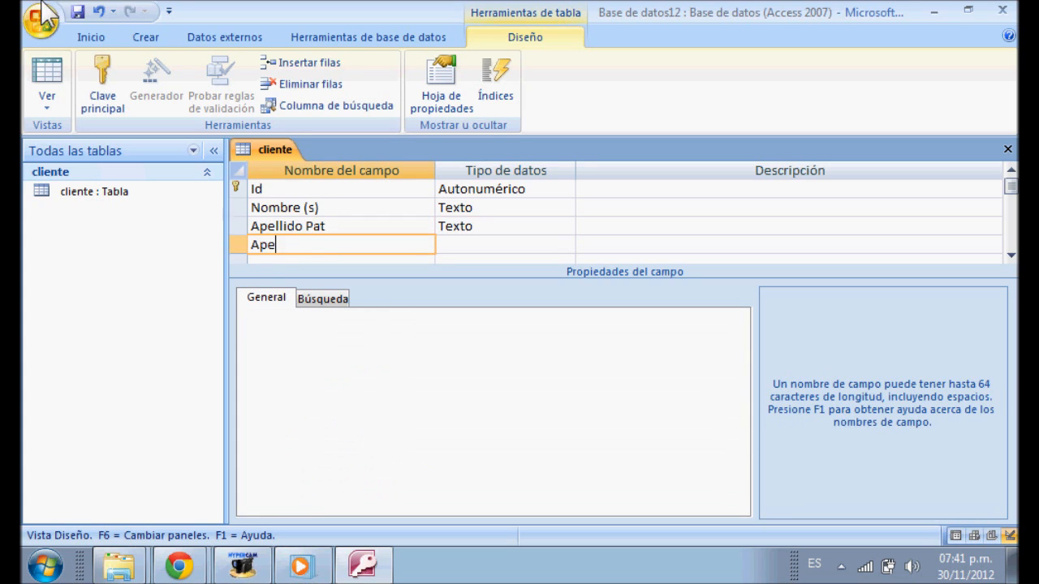
type("llido Mat")
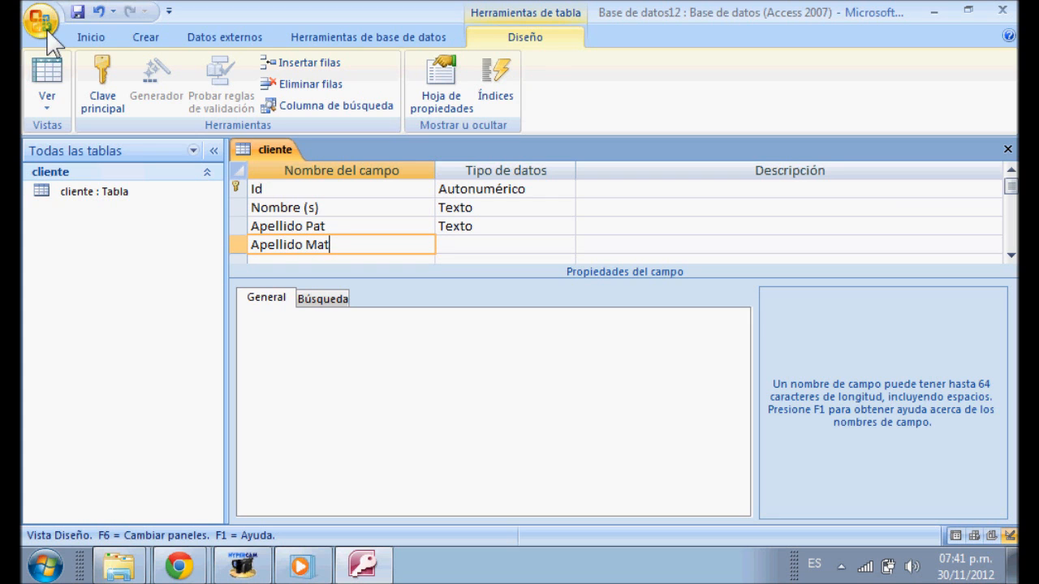
left_click(491, 250)
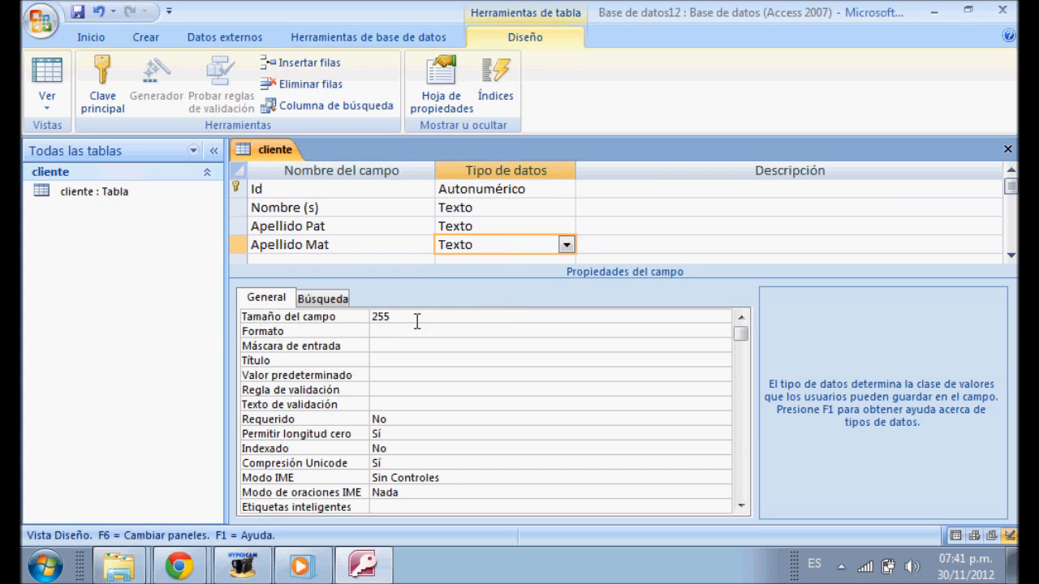
left_click(414, 316)
key("BackSpace")
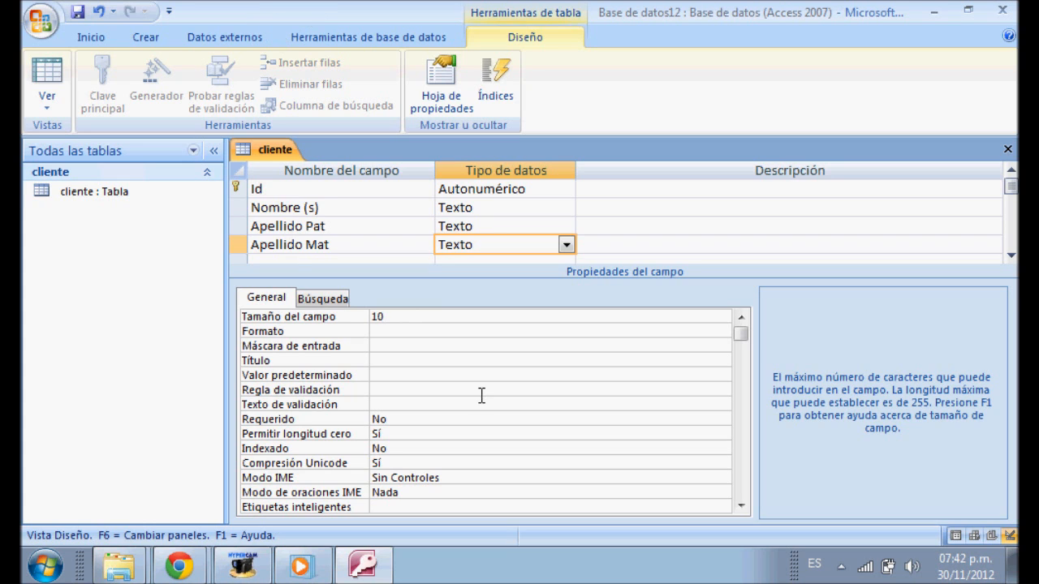
Add a field "Sexo" with data type Texto and a field size of 1
left_click(290, 255)
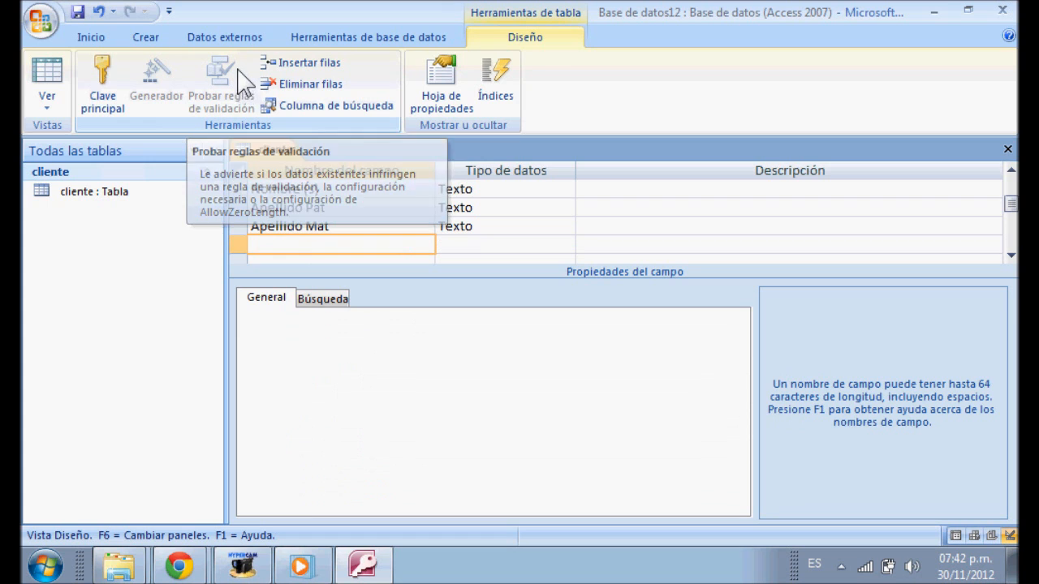
type("Sexo")
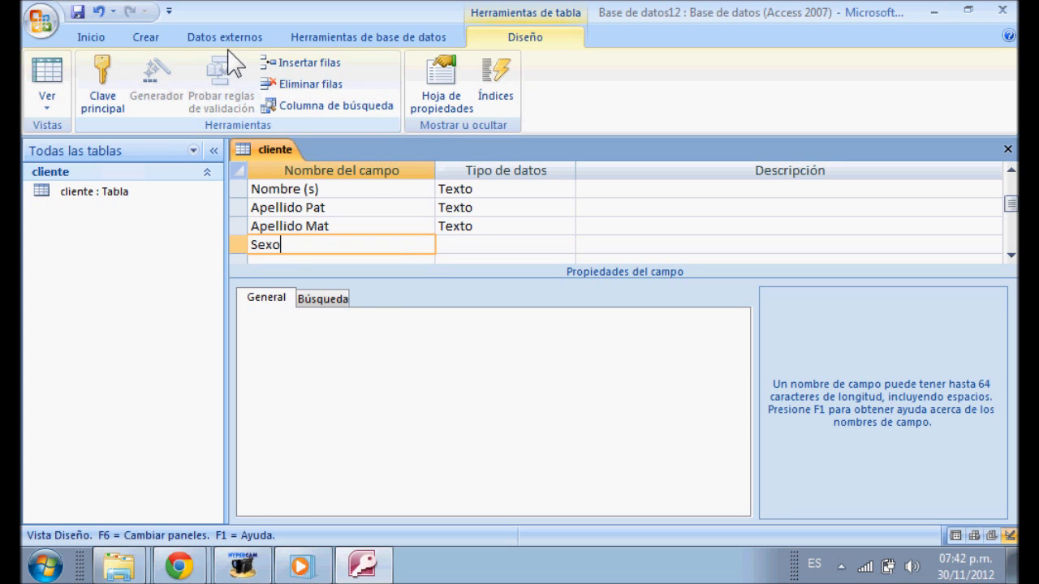
left_click(535, 243)
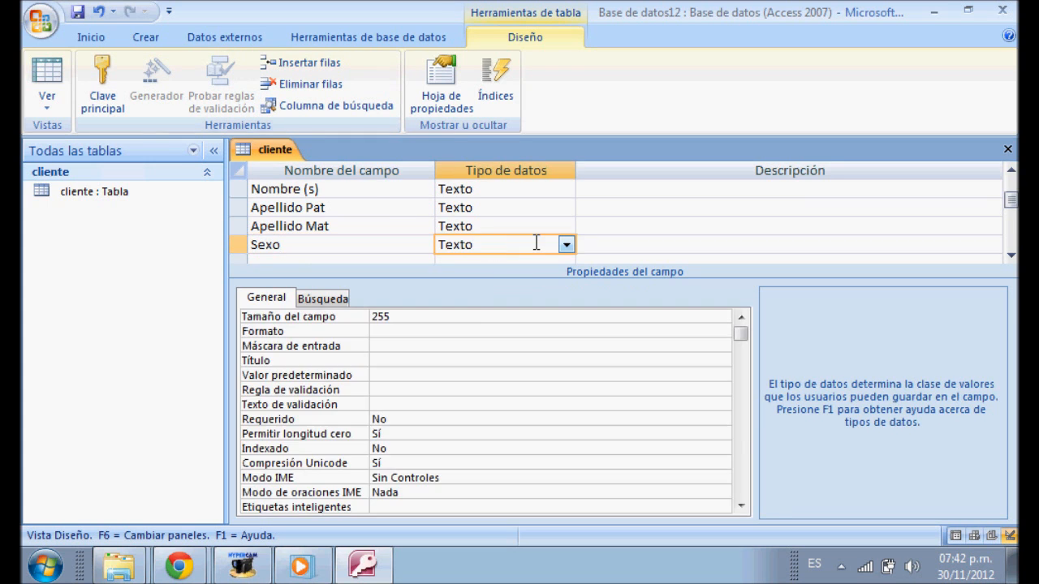
left_click(407, 315)
key("BackSpace")
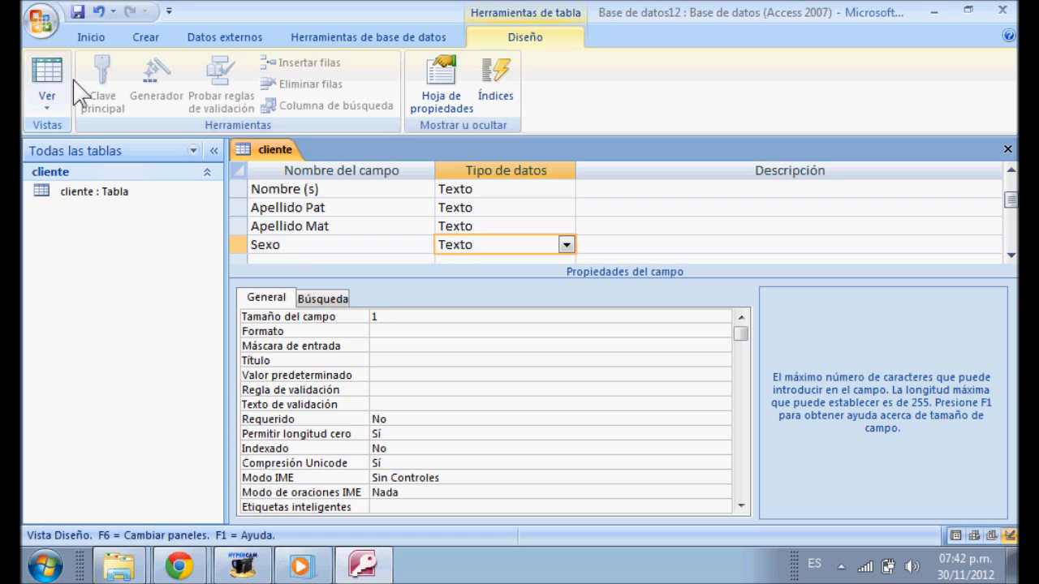
Add a field "Calle" with data type Texto and a field size of 10
left_click(261, 253)
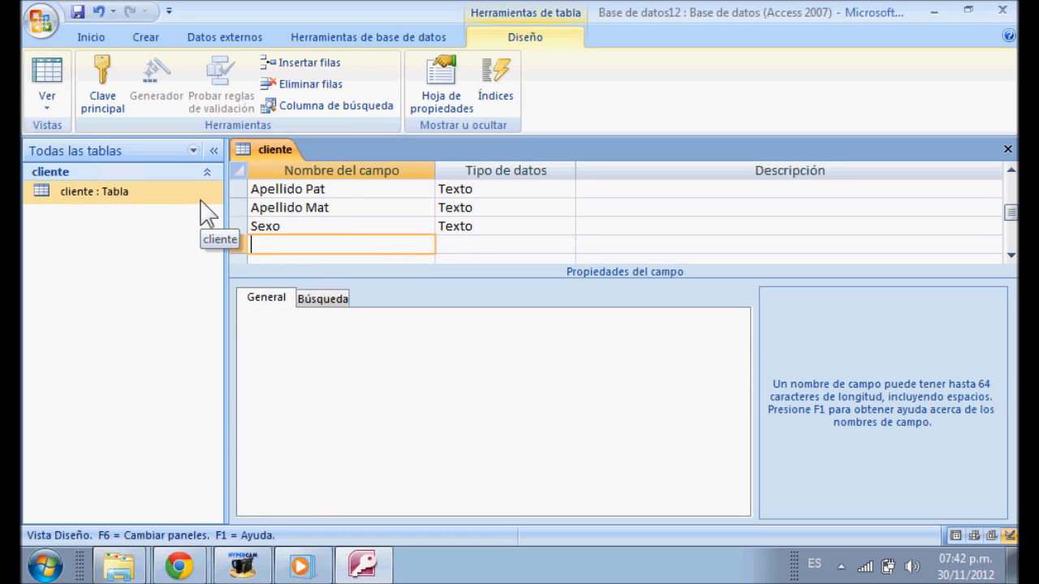
type("Calle")
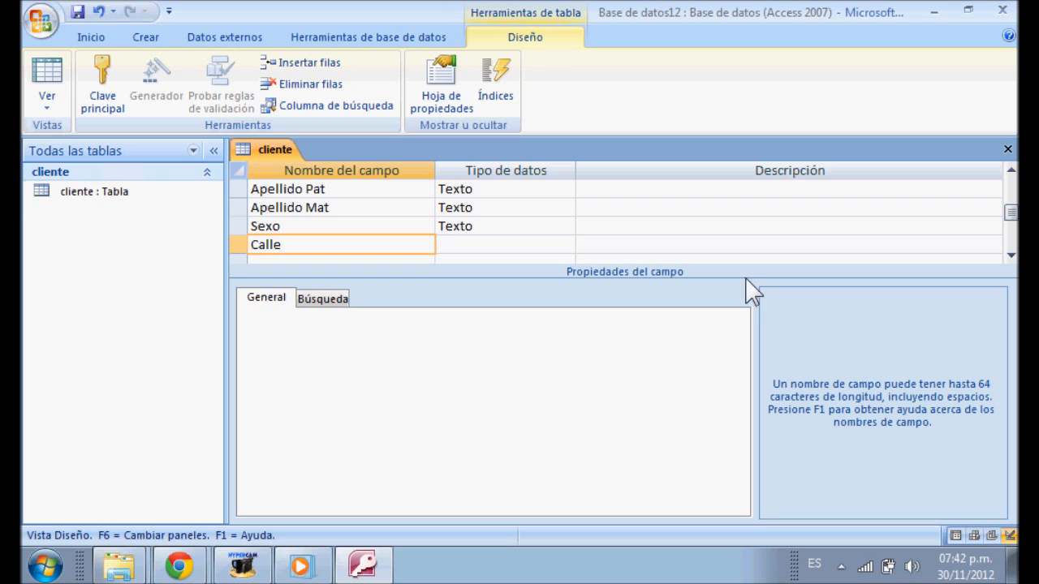
left_click(487, 247)
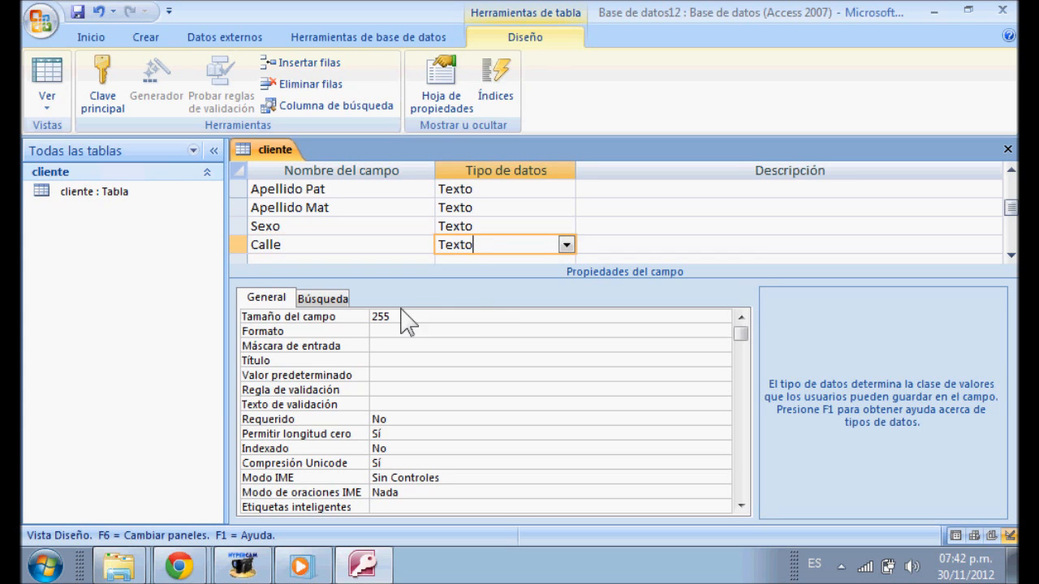
left_click(397, 315)
key("BackSpace")
key("BackSpace")
type("10")
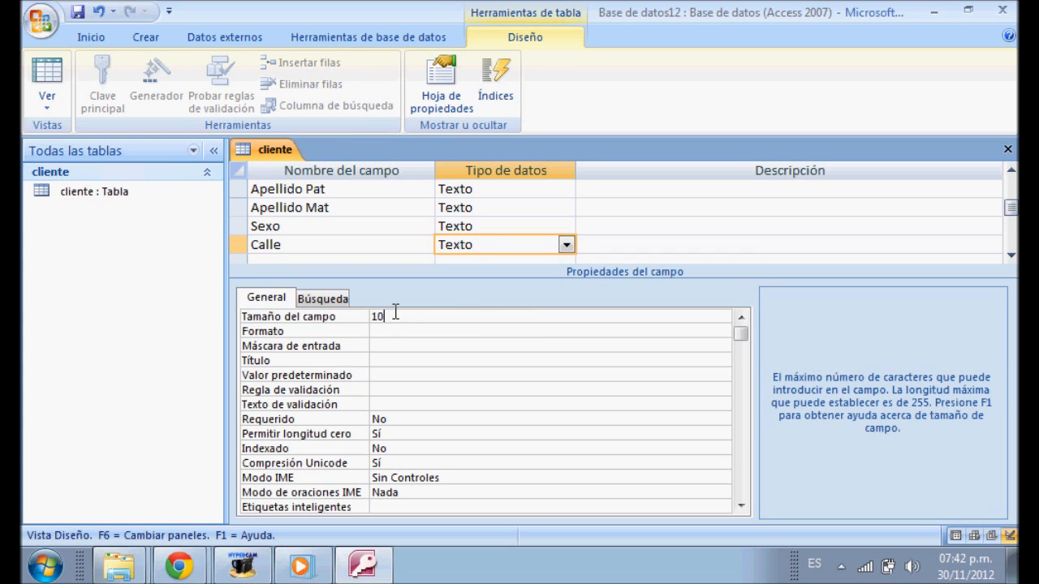
Add a field "Numero Int" with data type Número and the field size Entero largo
left_click(297, 258)
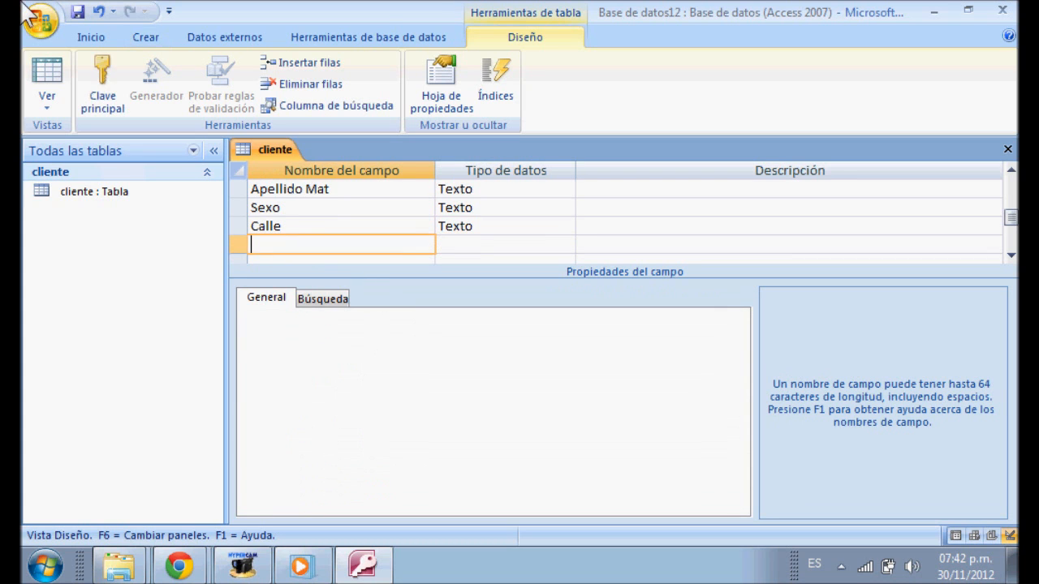
type("Numero Int")
left_click(502, 246)
left_click(567, 245)
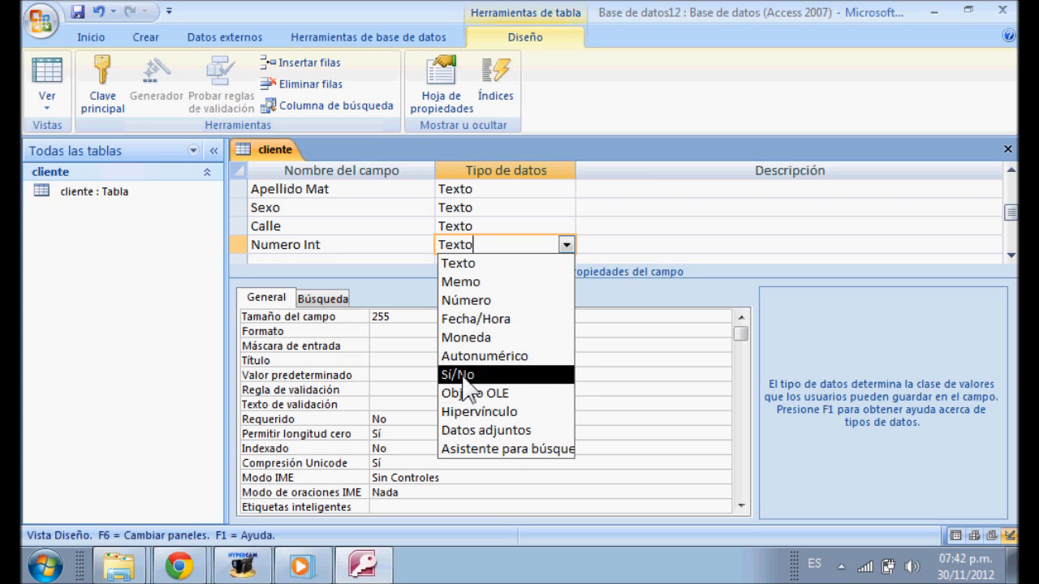
left_click(472, 307)
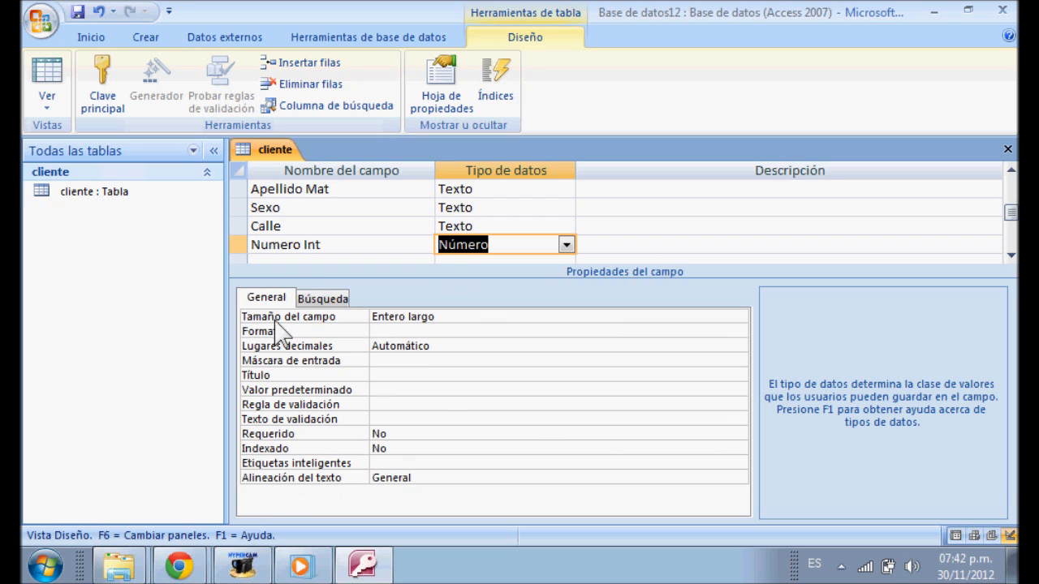
left_click(426, 322)
left_click(739, 317)
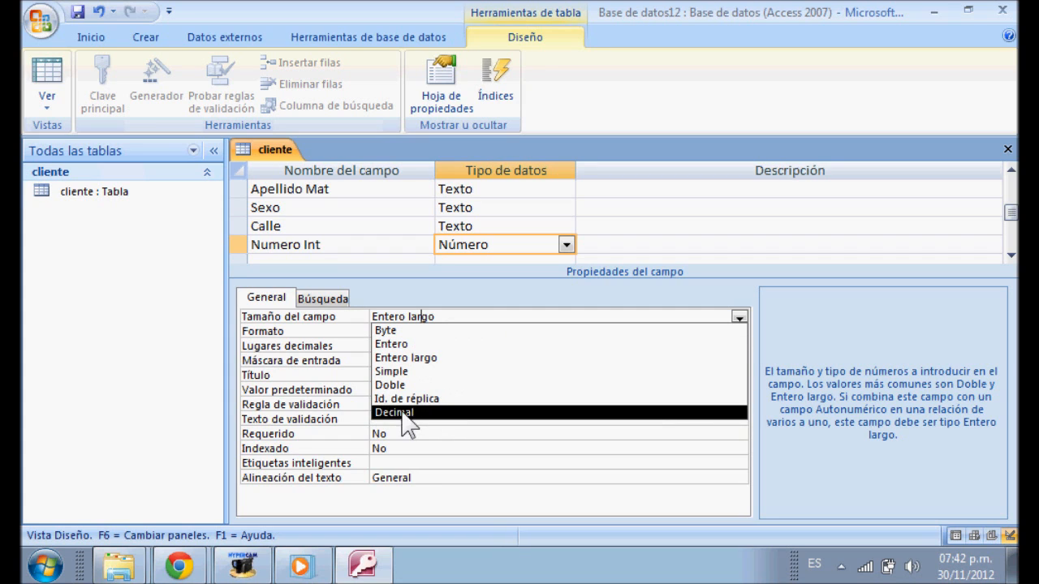
left_click(392, 358)
Add a field "Numero Ext" with data type Número below the "Numero Int" field
left_click(285, 256)
type("Numero ex")
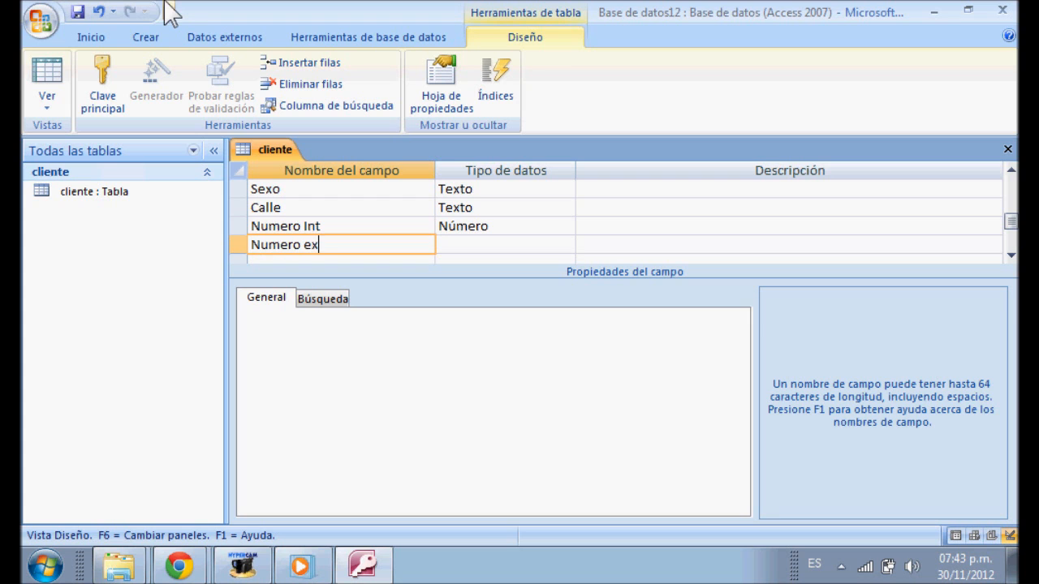
type("t")
left_click(482, 245)
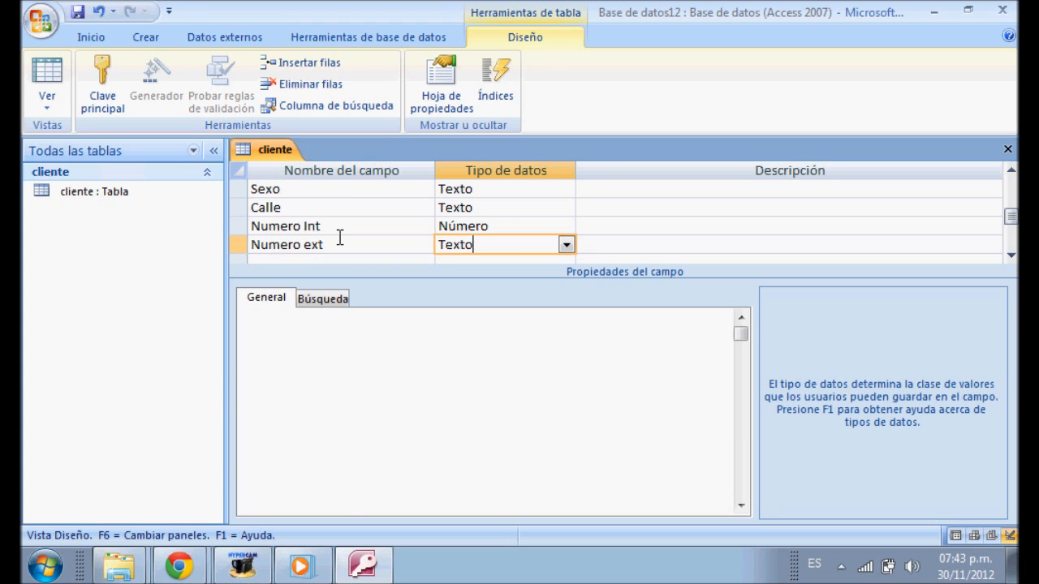
left_click(313, 249)
key("BackSpace")
type("E")
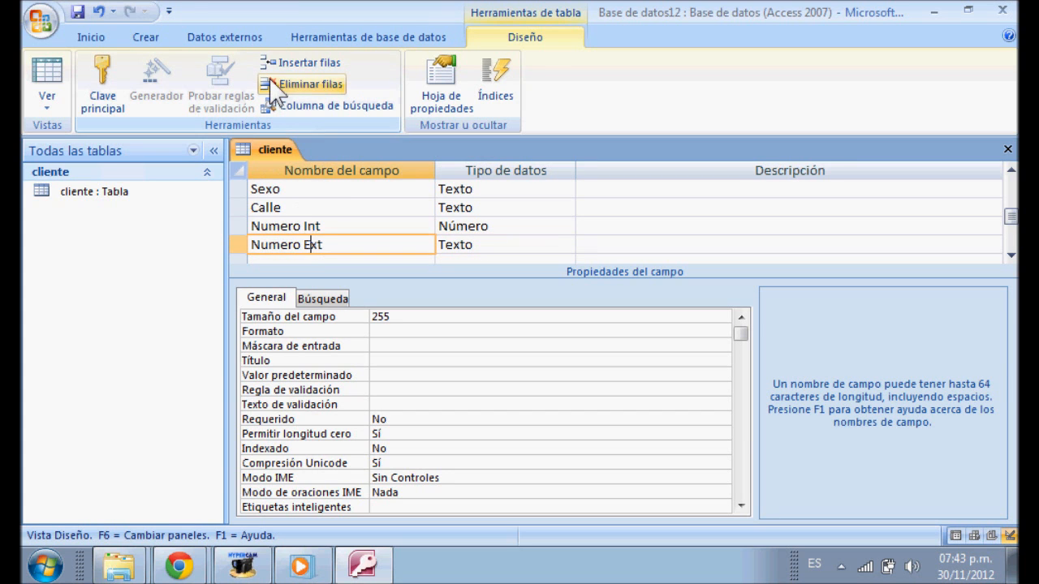
left_click(480, 227)
left_click(565, 245)
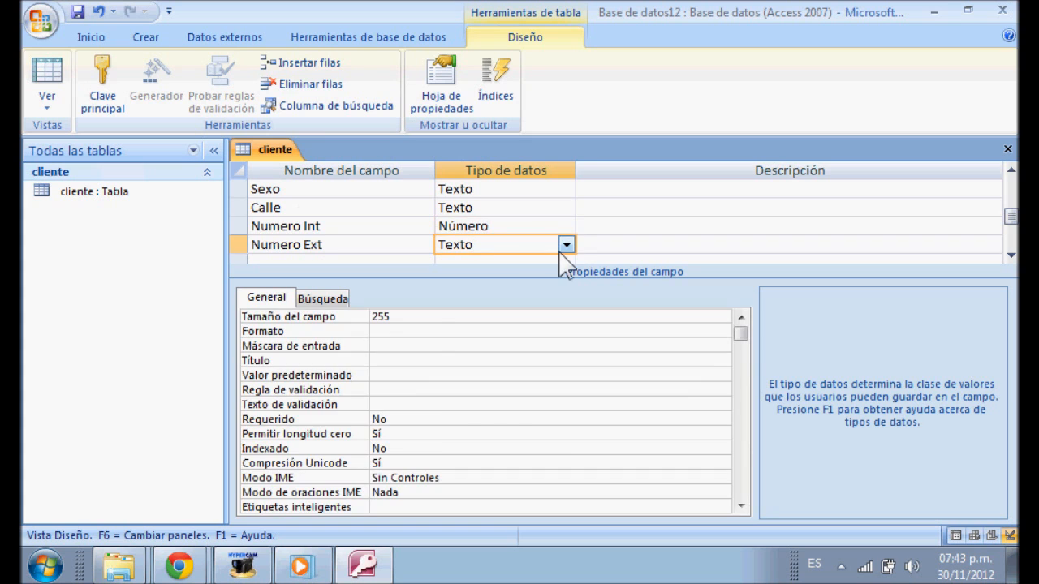
left_click(566, 246)
left_click(469, 300)
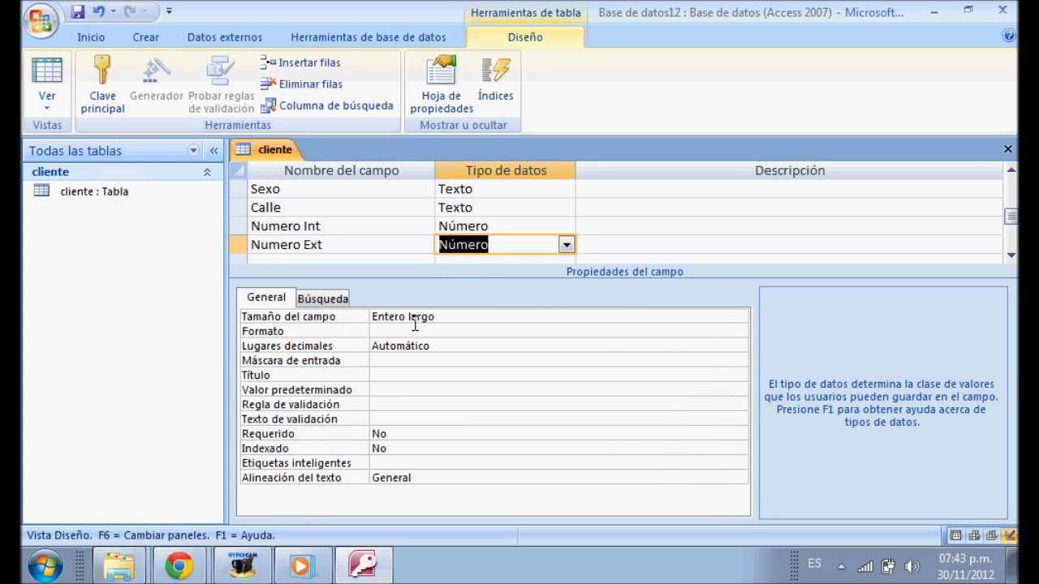
double_click(410, 322)
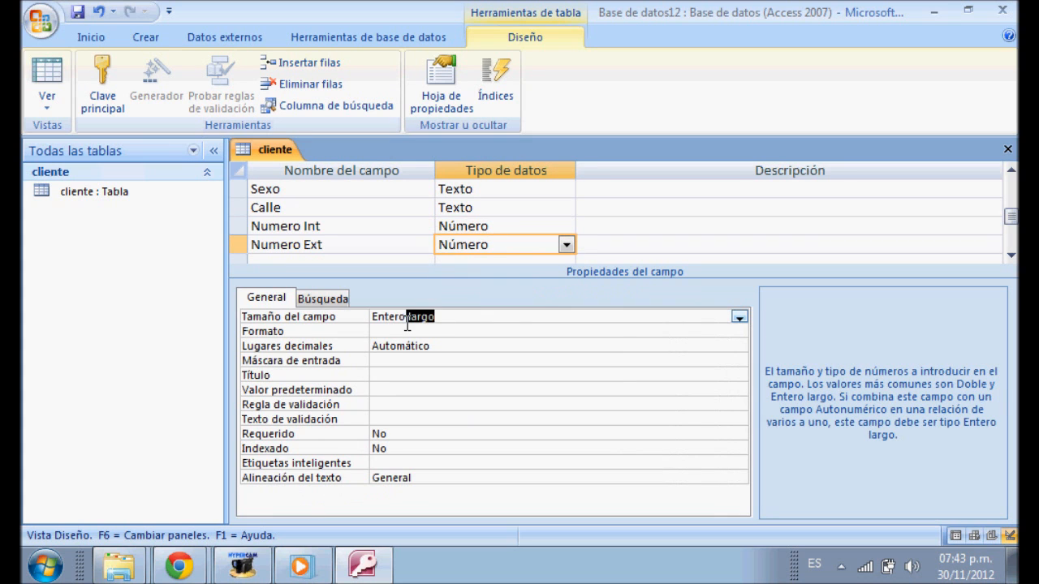
Add a field "Targeta" with data type Sí/No below the "Numero Ext" field
left_click(310, 256)
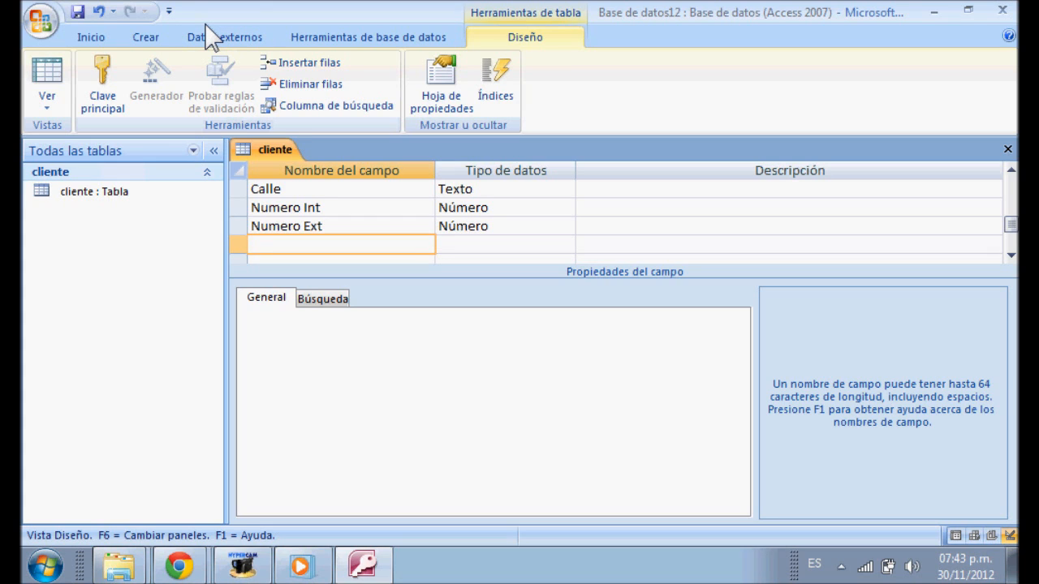
type("argeta")
left_click(473, 246)
left_click(566, 245)
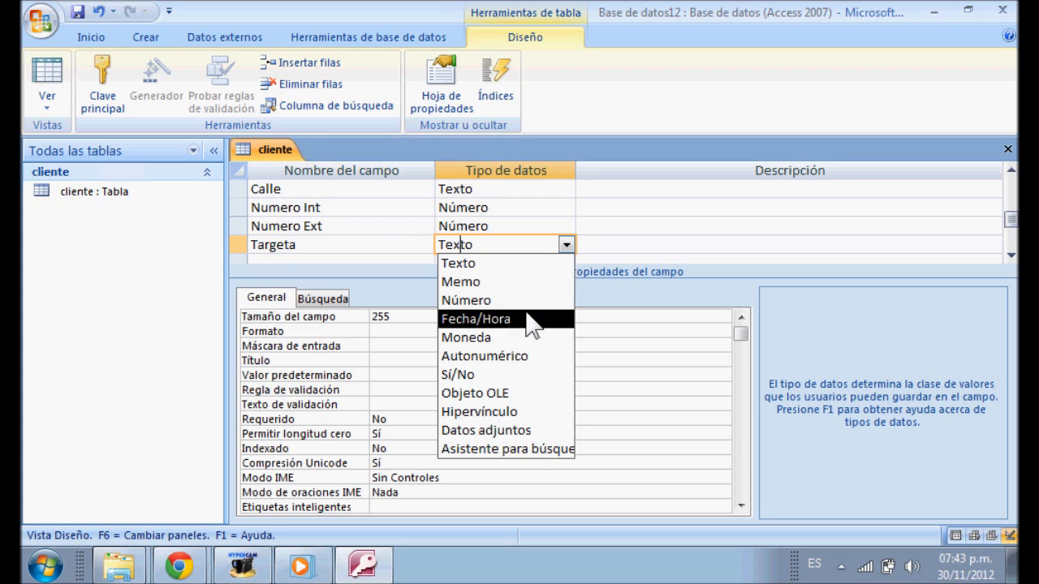
left_click(464, 377)
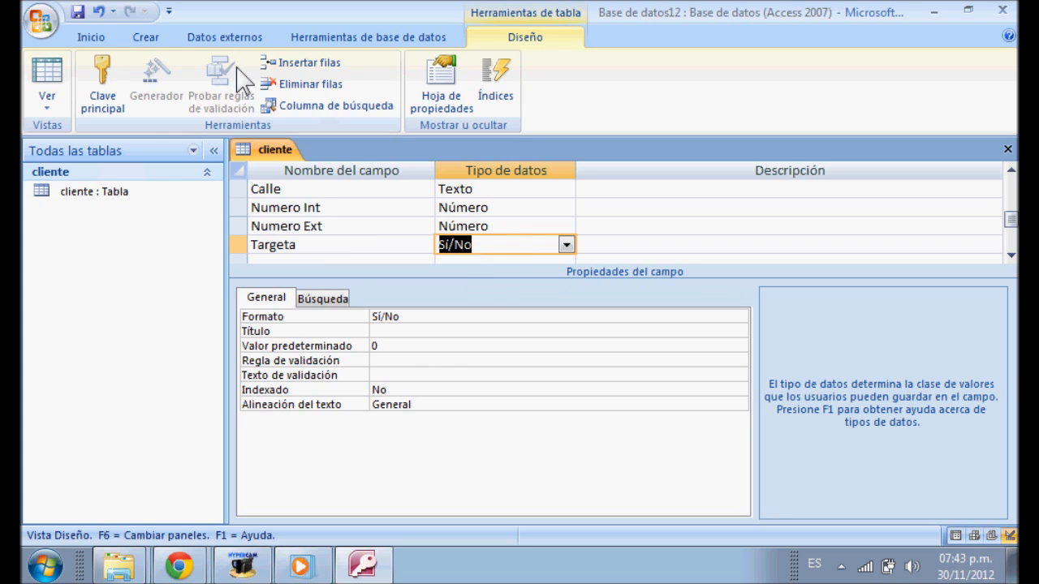
Save the cliente table design and switch the table to datasheet view
left_click(52, 71)
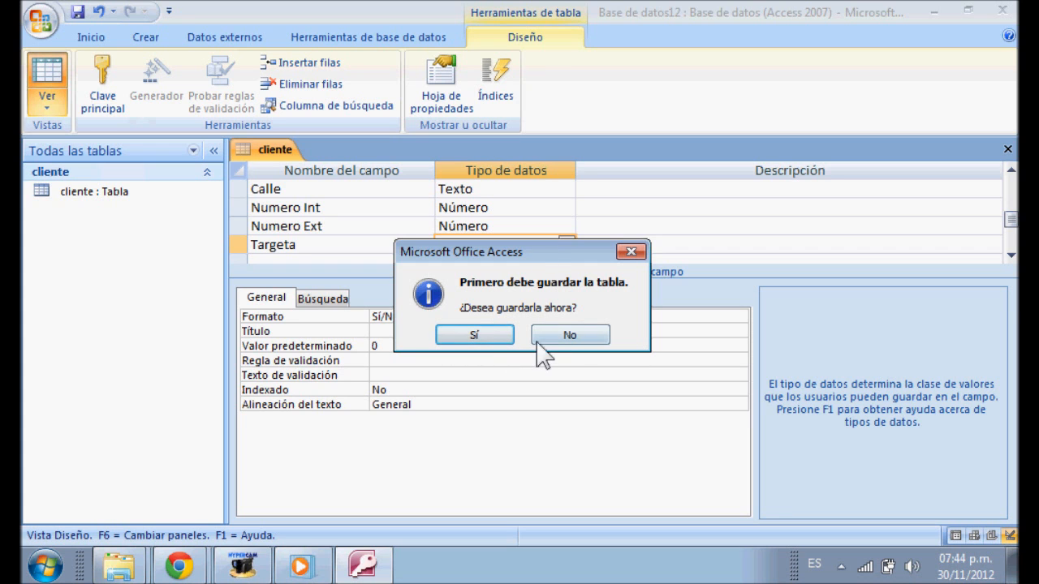
left_click(477, 337)
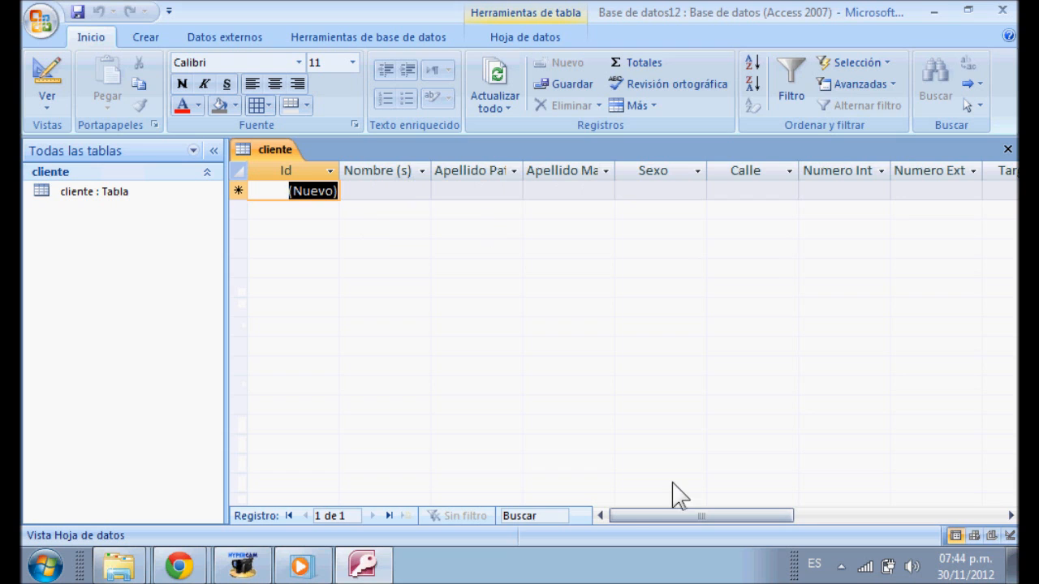
Widen the Apellido Pat, Apellido Mat and Sexo columns so their headings fit
mouse_move(636, 520)
left_mouse_down()
mouse_move(653, 516)
mouse_move(631, 516)
left_mouse_up()
left_click_drag(523, 170, 540, 170)
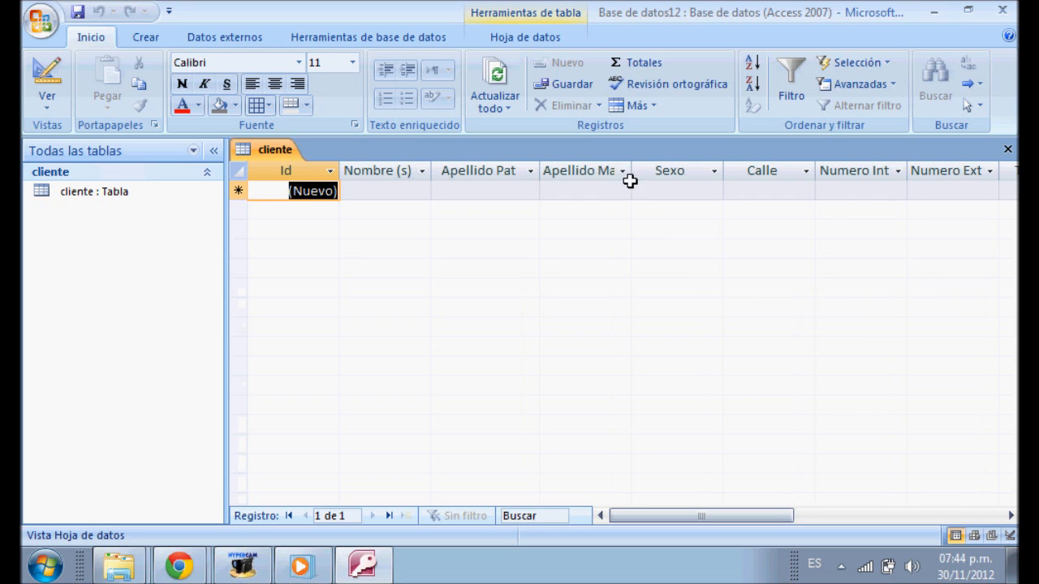
left_click_drag(631, 174, 641, 173)
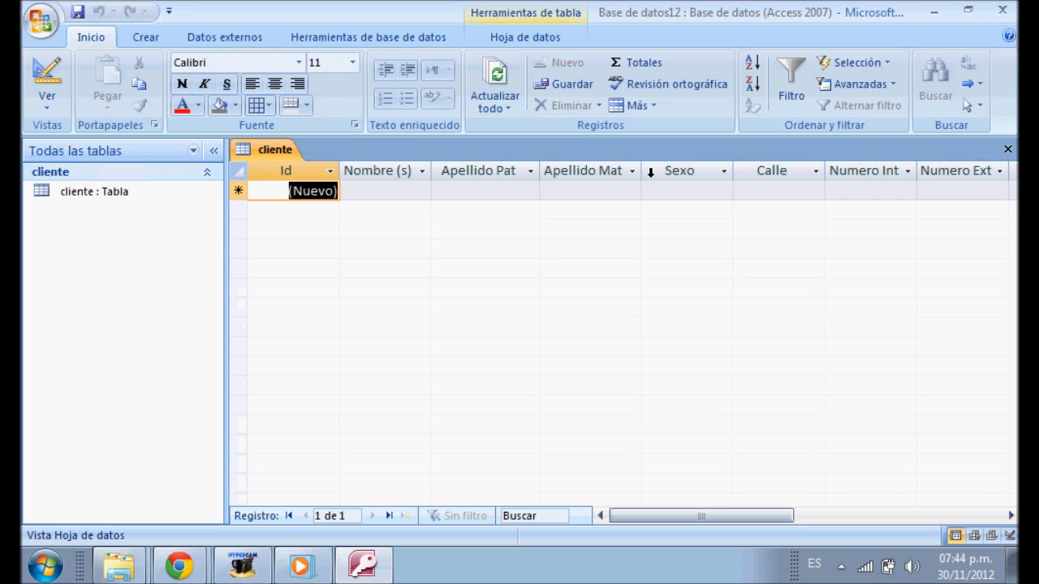
left_click_drag(736, 171, 740, 171)
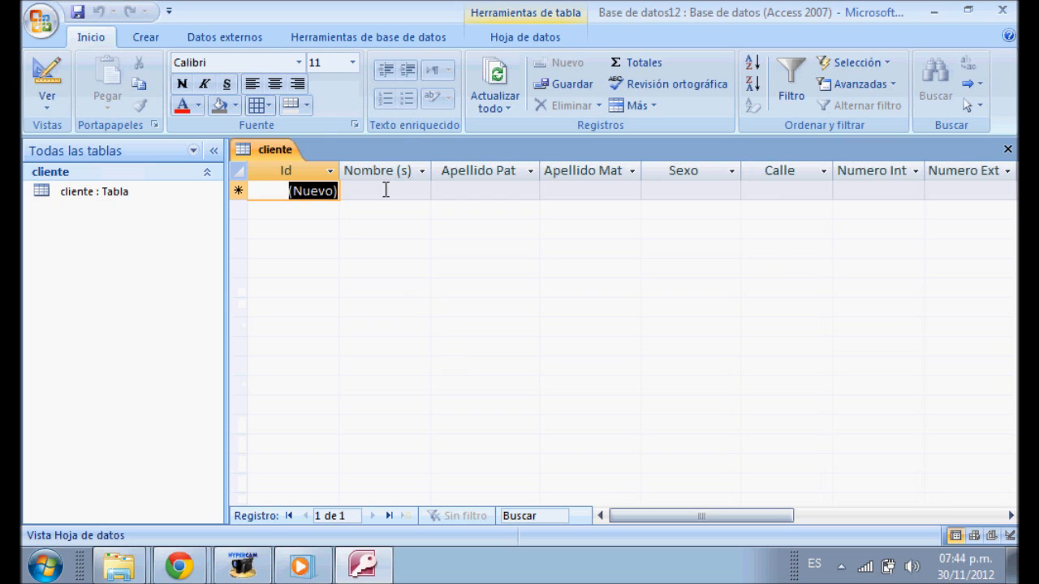
Enter the first client's first name, paternal surname and maternal surname in the first record
left_click(387, 190)
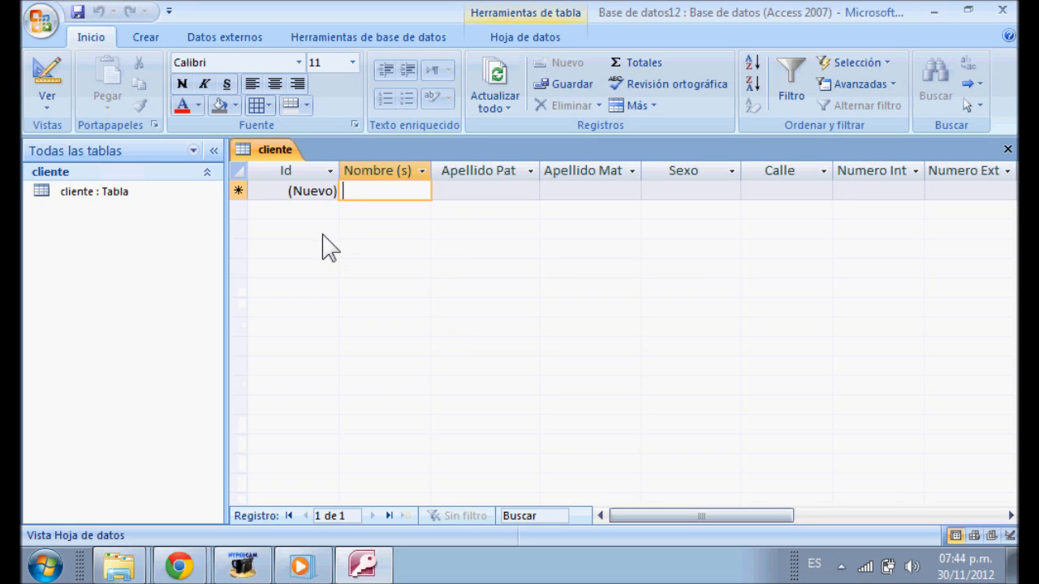
type("Sandra")
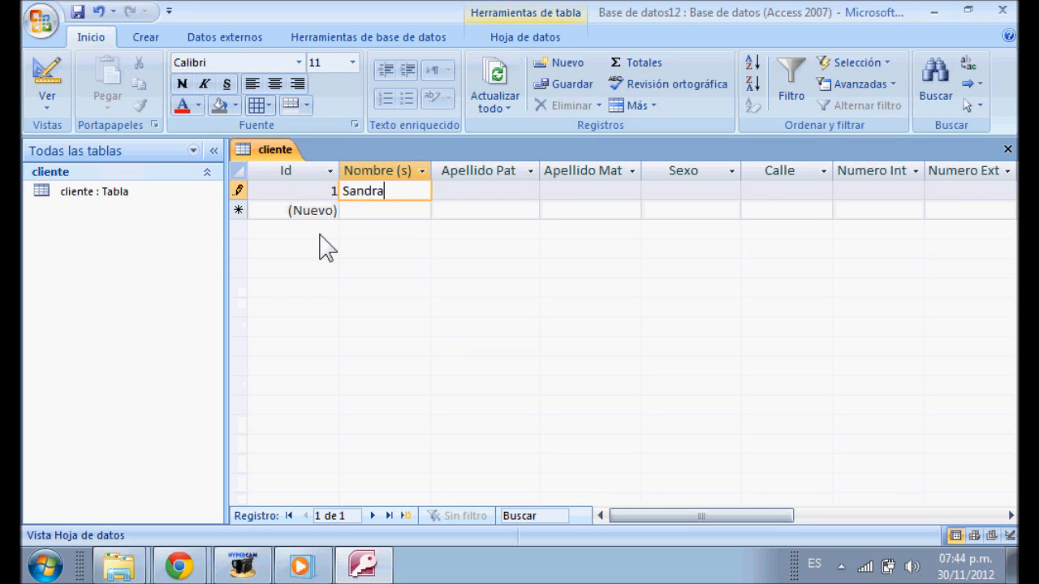
left_click(457, 187)
type("Villa")
left_click(550, 192)
type("Contres")
key("BackSpace")
type("ras")
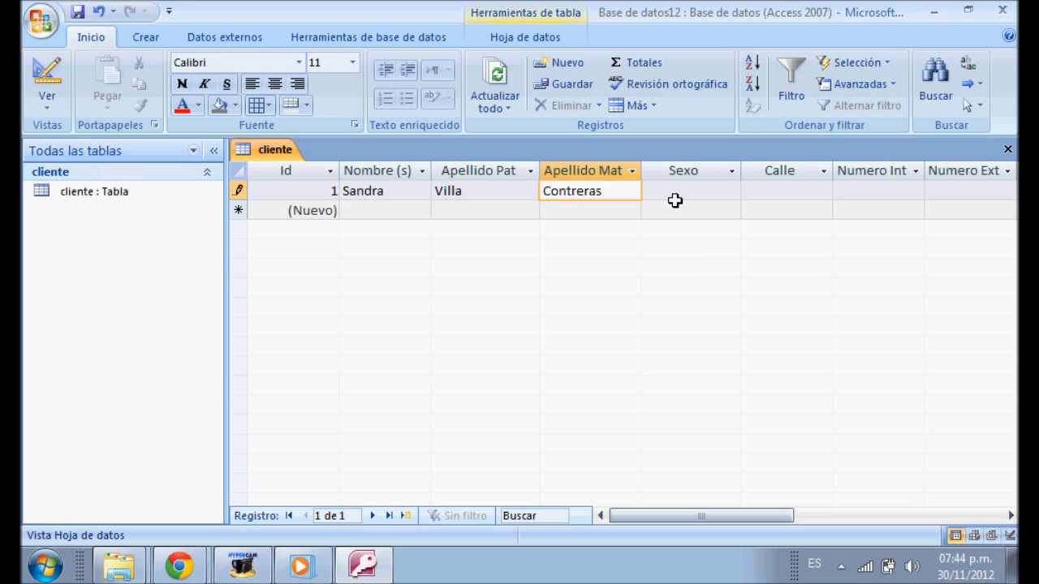
Set Sexo to F and tick Targeta for the first client, leaving the address fields empty
left_click(666, 193)
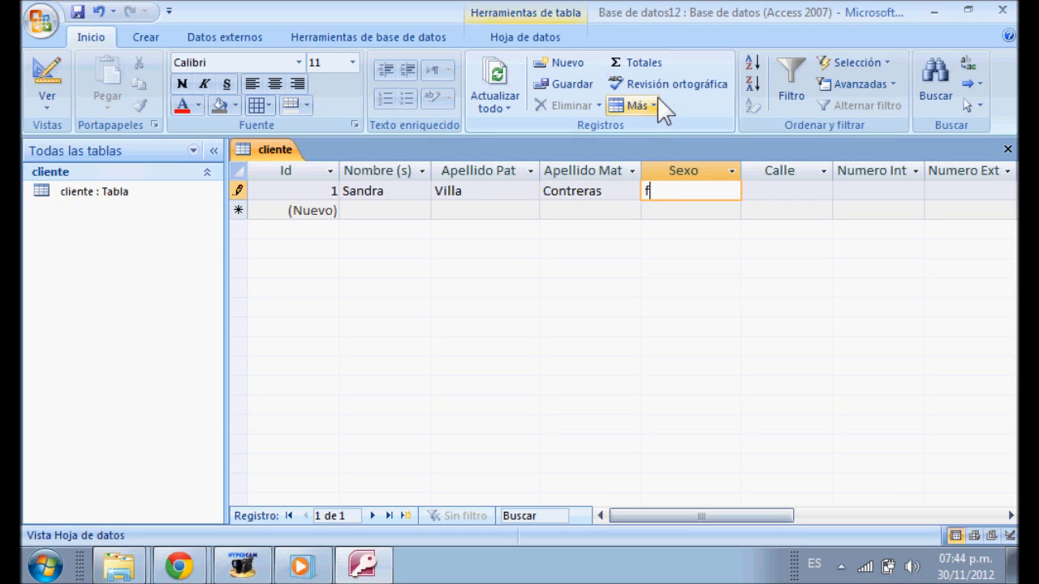
key("BackSpace")
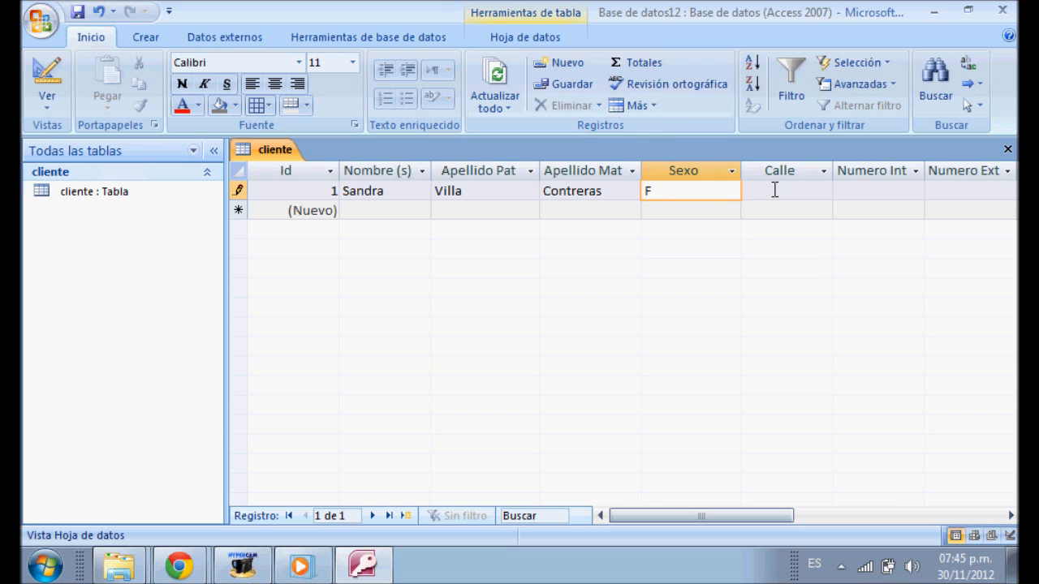
left_click(773, 188)
left_click_drag(701, 510, 766, 513)
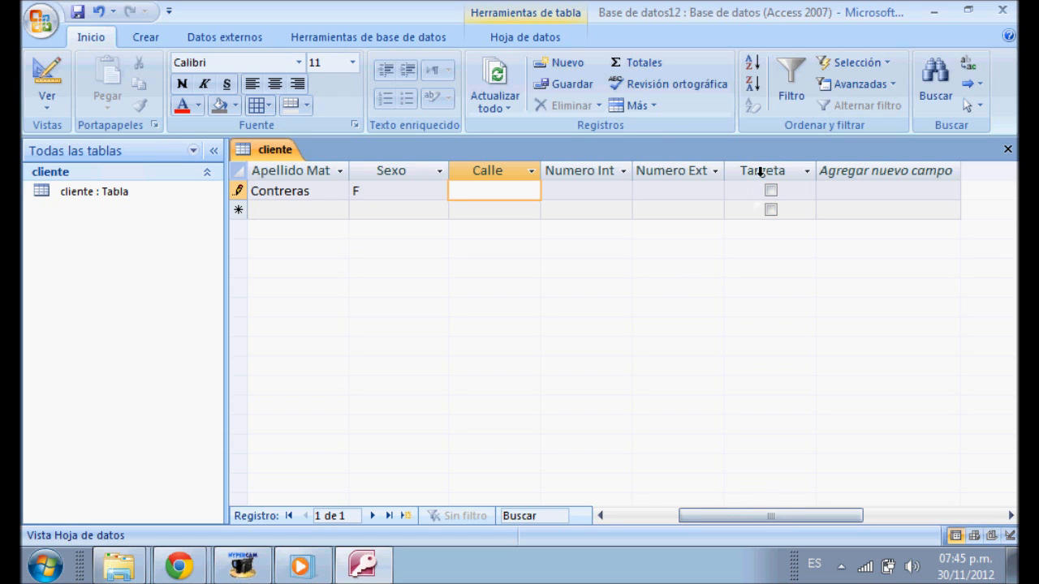
left_click(770, 191)
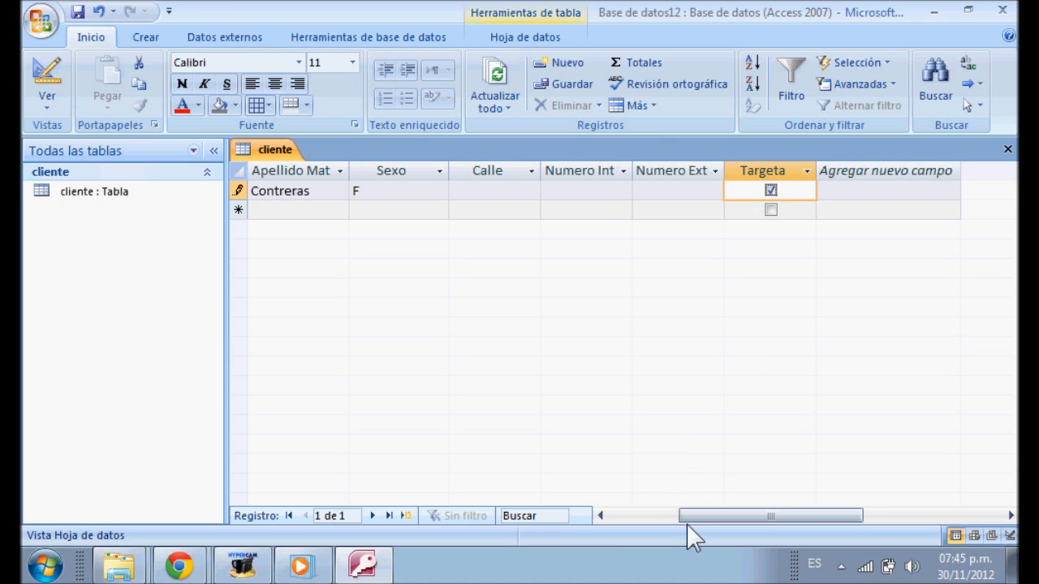
Enter the second client's first name, paternal surname and maternal surname in a new record
left_click_drag(696, 517, 628, 517)
left_click(375, 209)
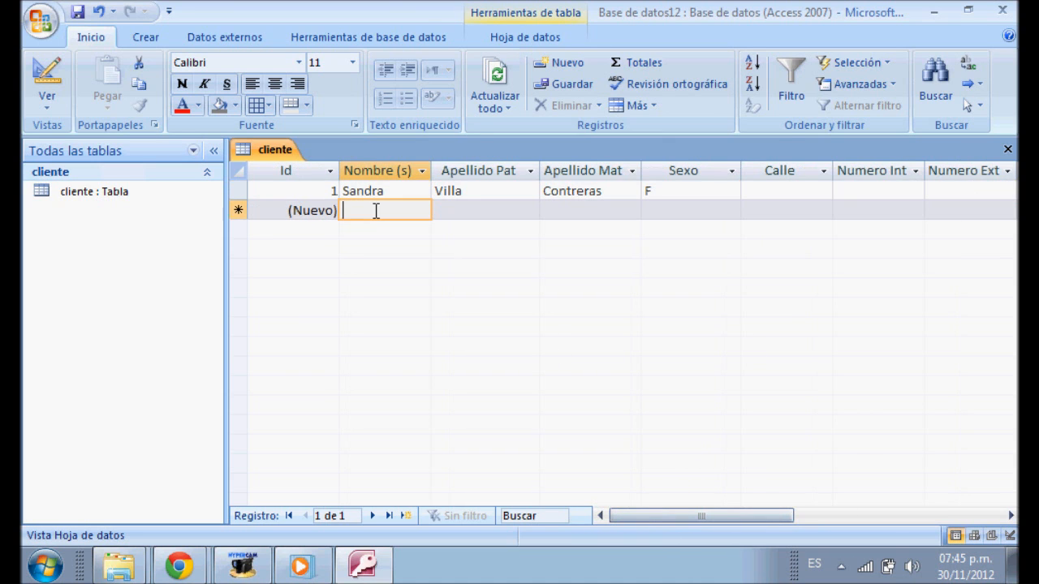
type("Eliz")
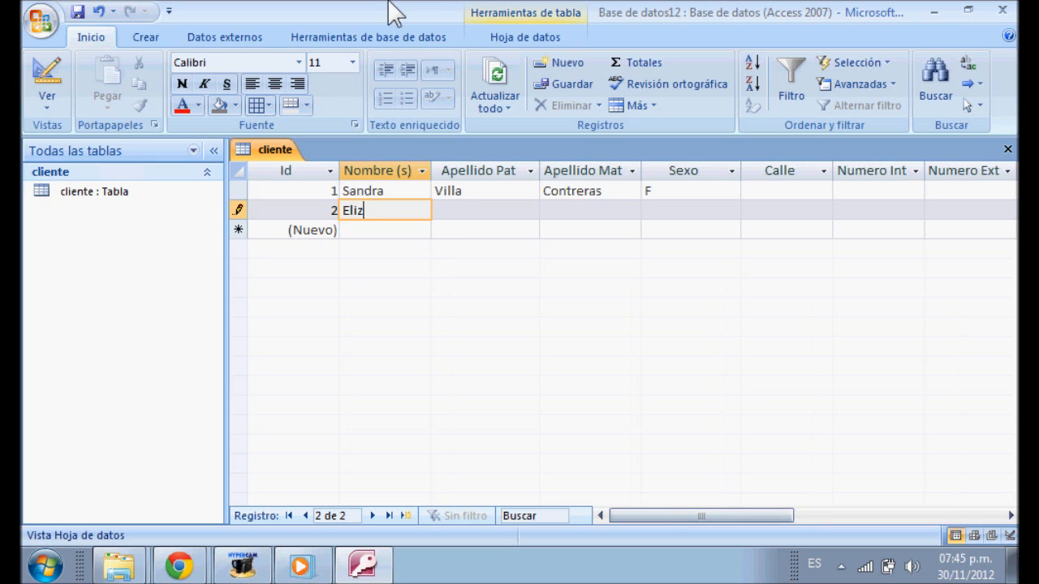
type("abeth")
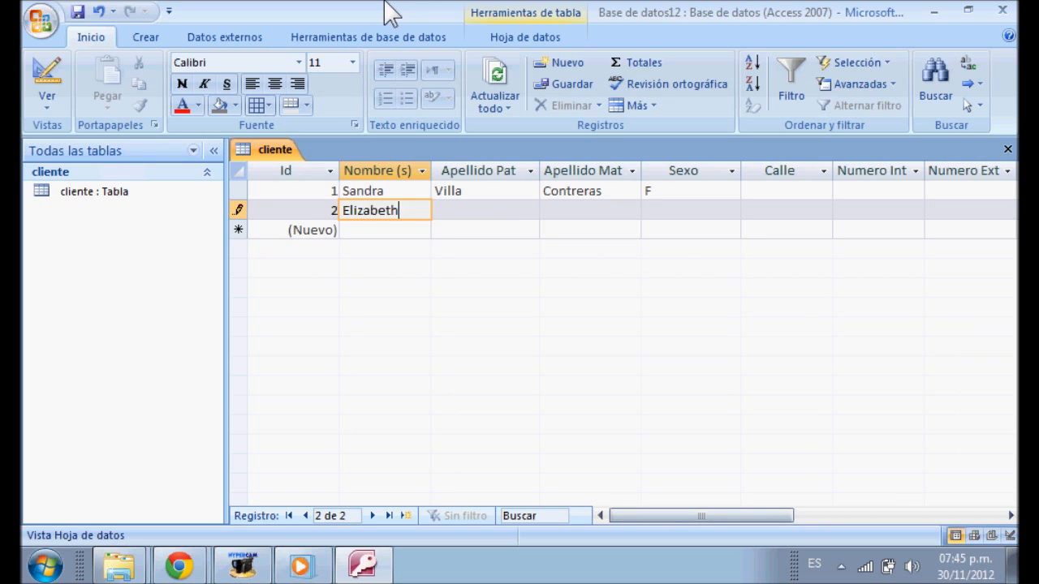
left_click(456, 210)
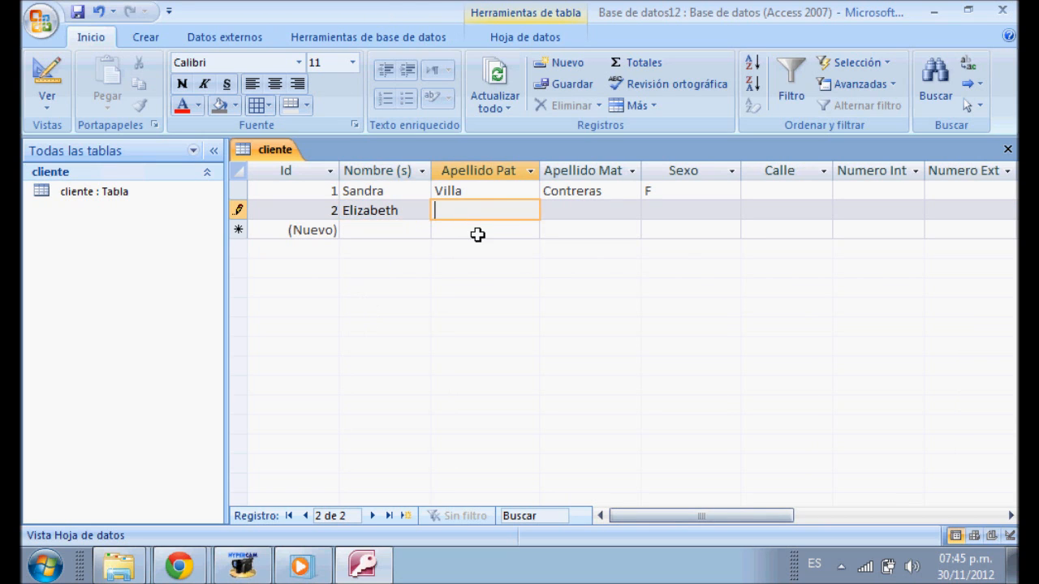
type("Suarez")
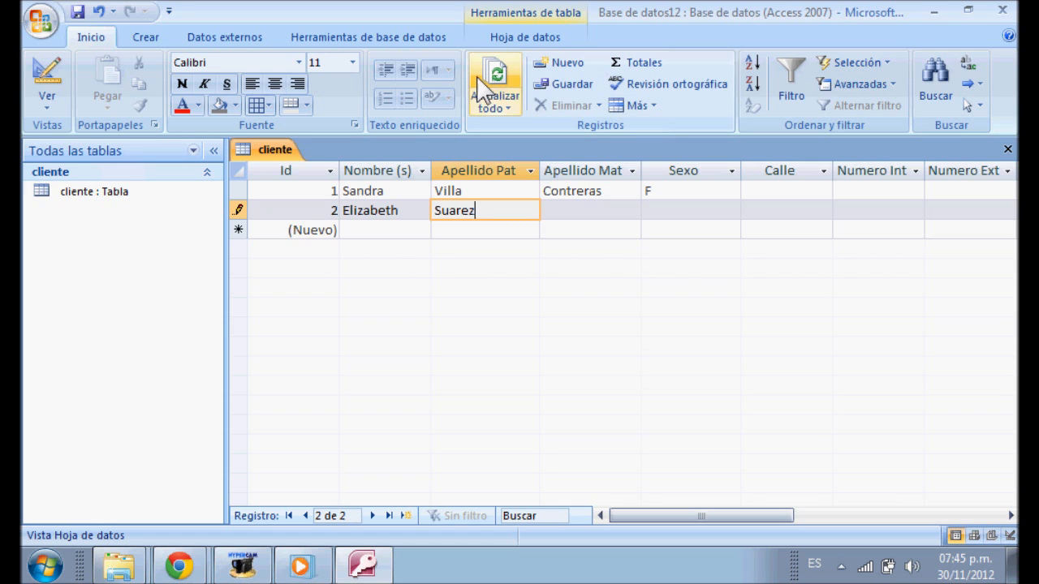
left_click(554, 209)
type("Hernandez")
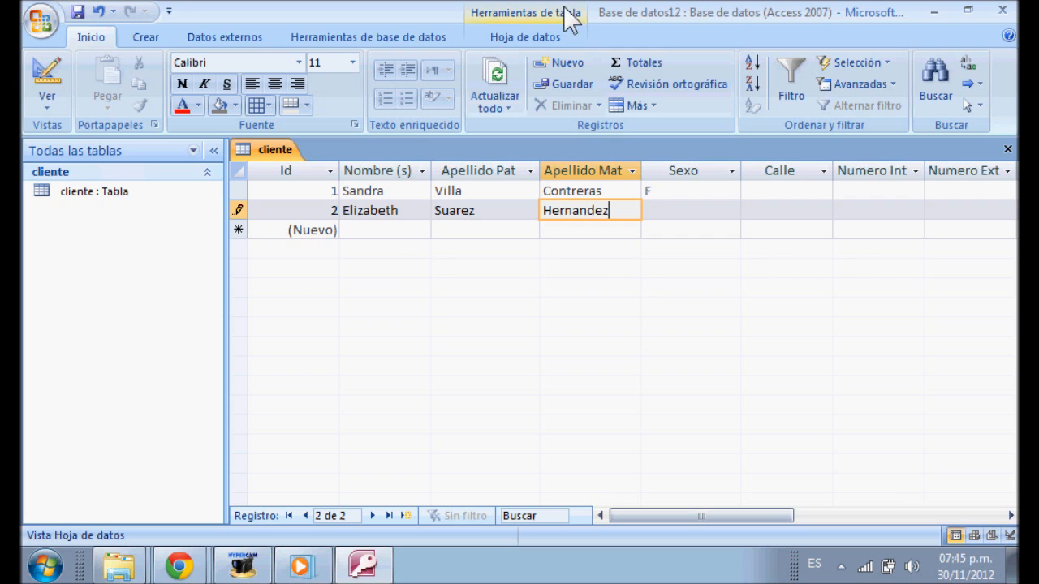
Set Sexo to F for the second client and toggle that record's Targeta check box
left_click(667, 213)
type("F")
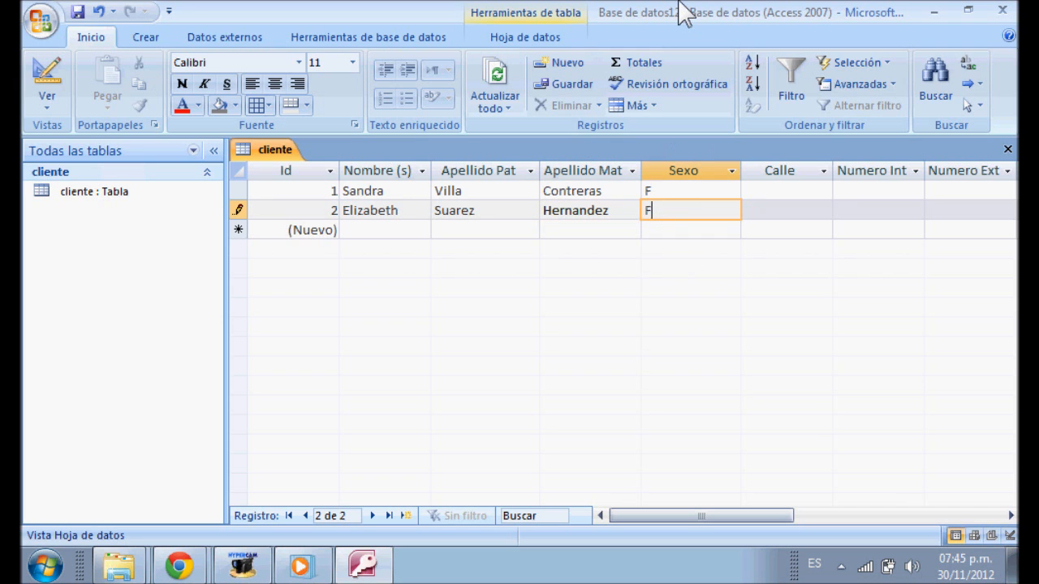
left_click_drag(719, 519, 816, 499)
left_click(569, 210)
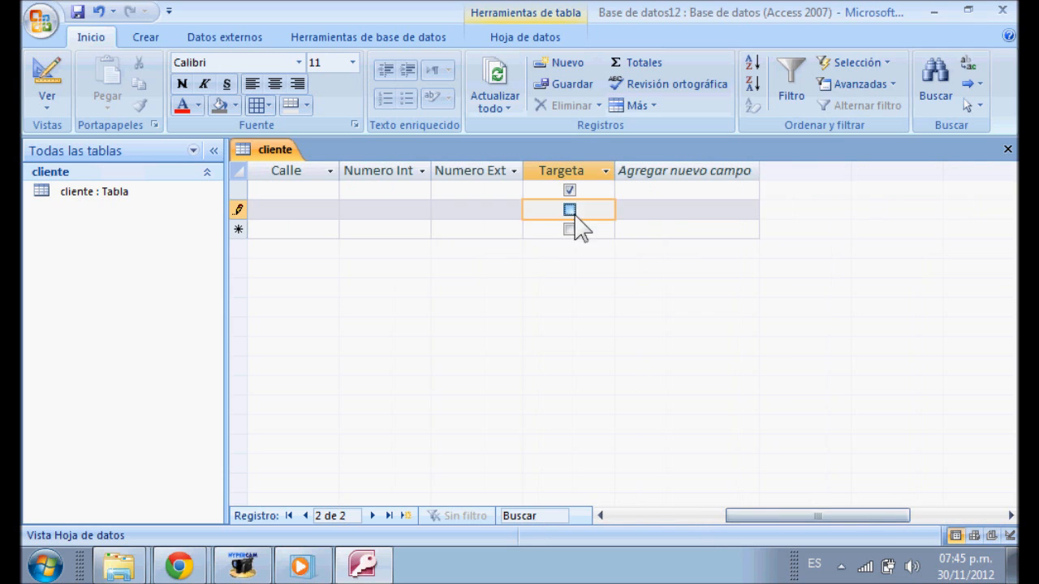
left_click_drag(749, 522, 603, 480)
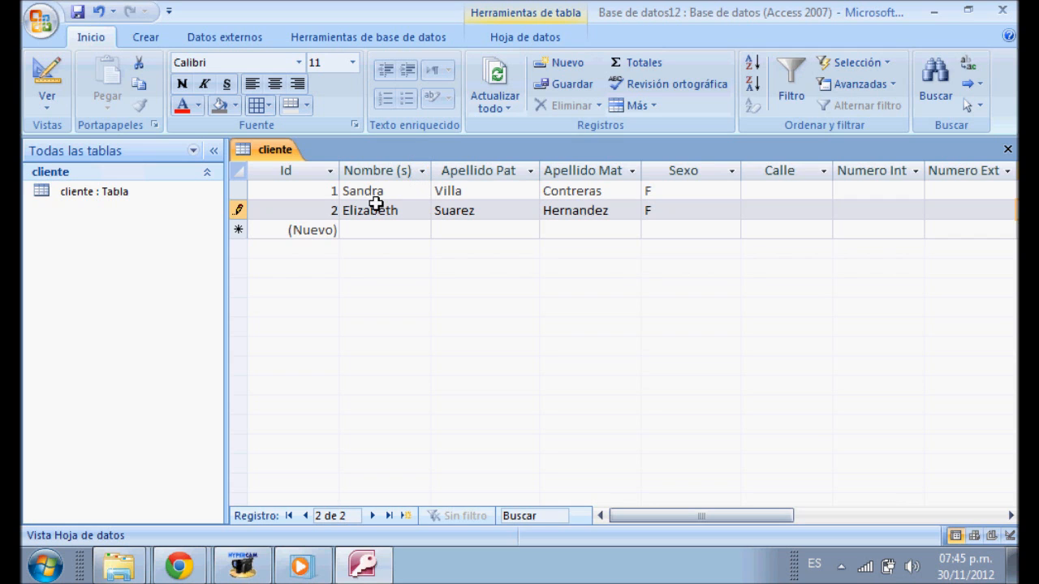
Sort the records by Nombre (s) from Z to A
left_click(421, 171)
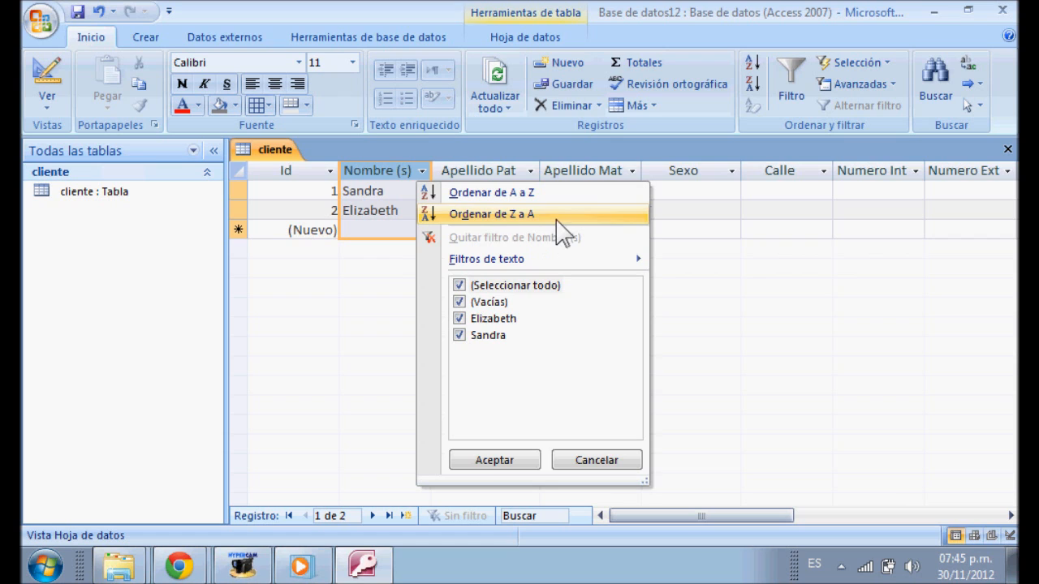
left_click(422, 172)
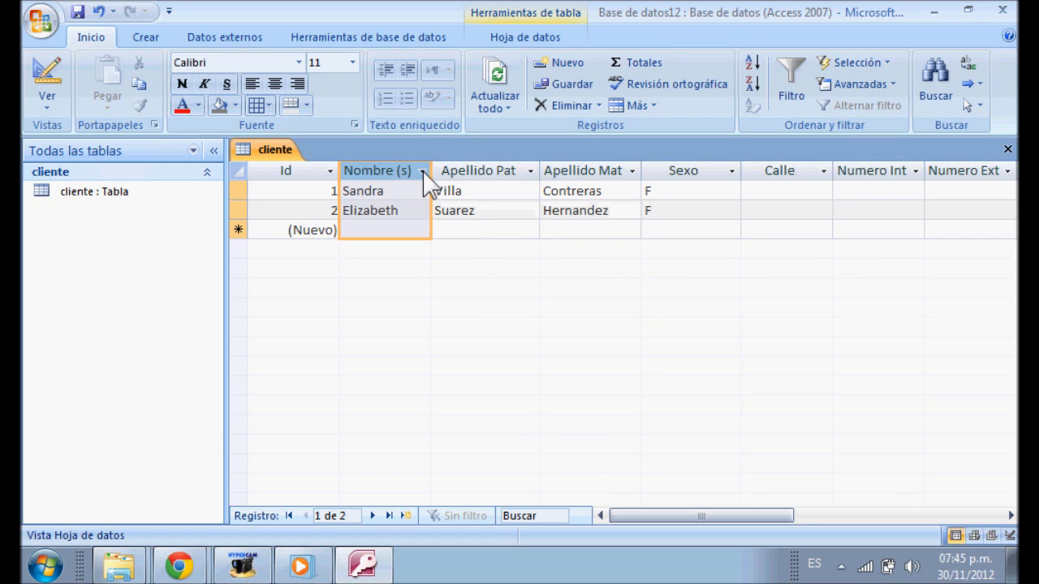
left_click(423, 172)
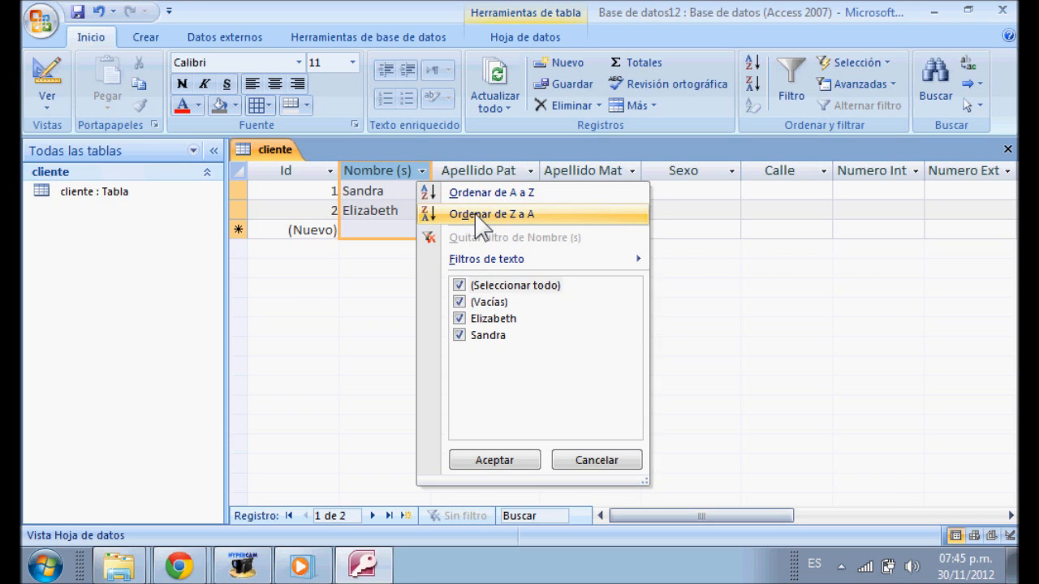
left_click(479, 216)
Sort the records by Nombre (s) from A to Z
left_click(423, 172)
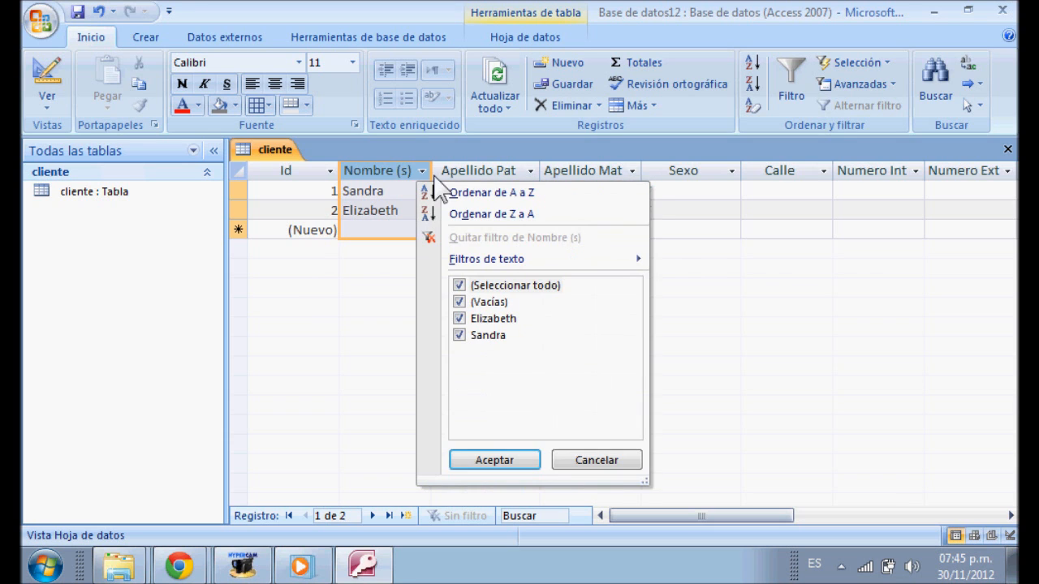
left_click(465, 193)
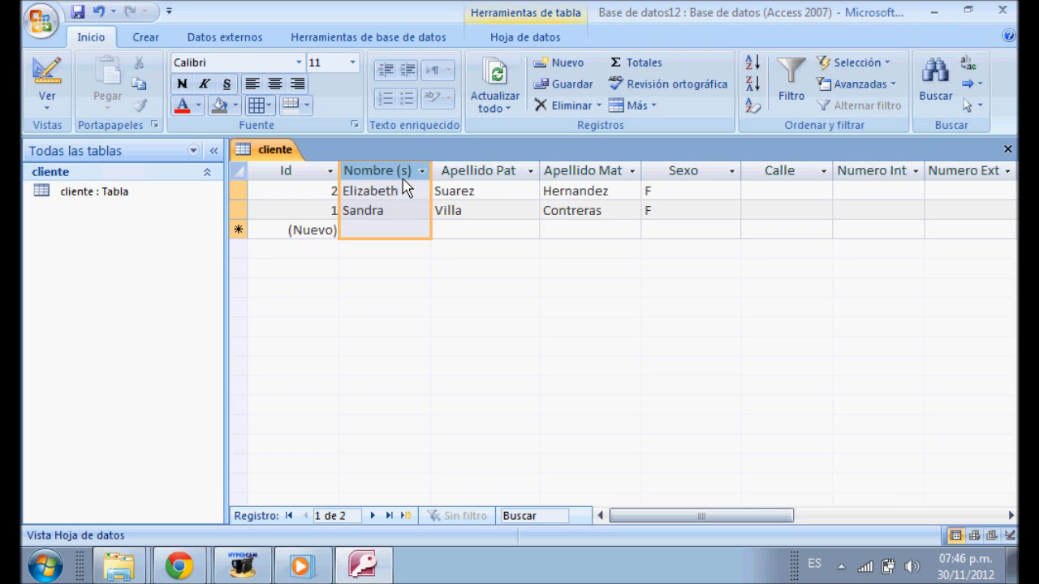
Sort the records by Nombre (s) from Z to A
left_click(422, 171)
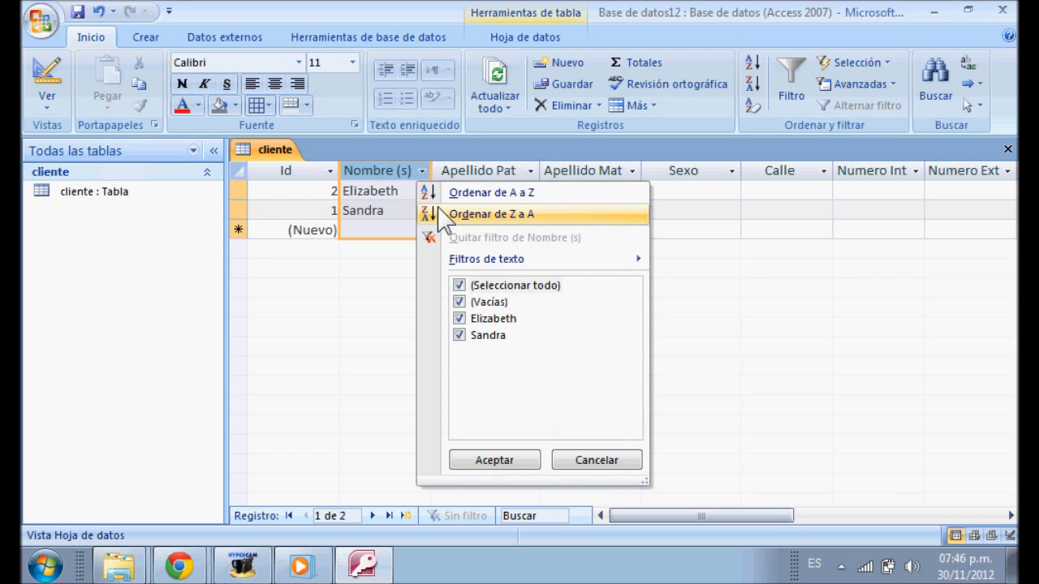
left_click(445, 219)
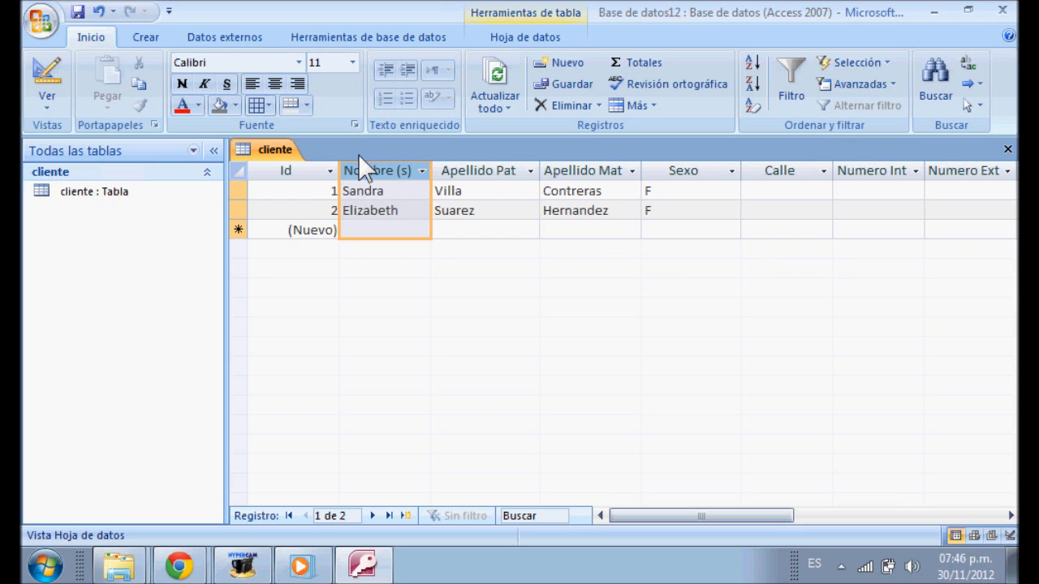
Create a form based on the cliente table, saving the table as part of the process
left_click(144, 38)
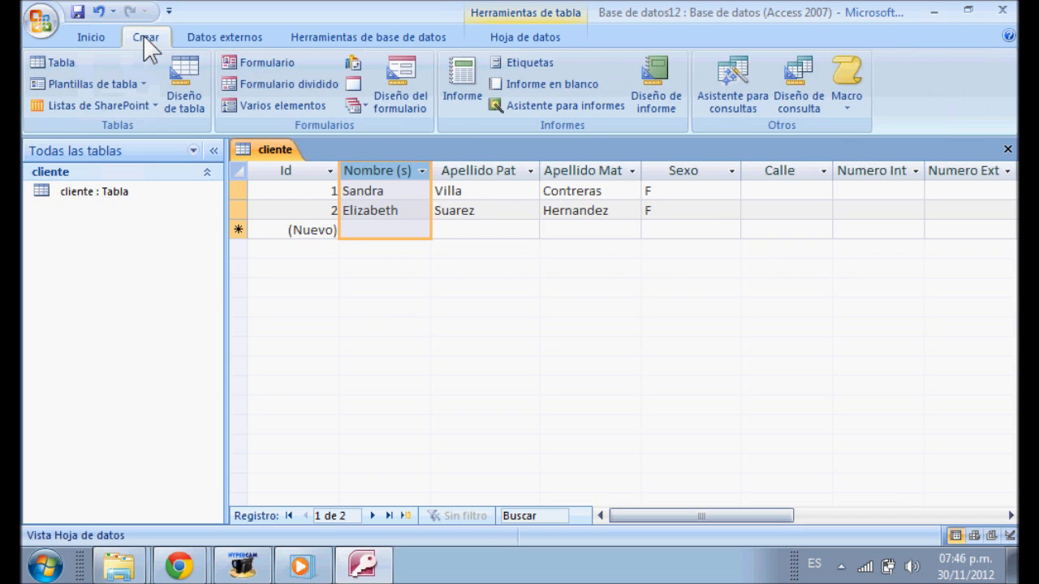
left_click(268, 63)
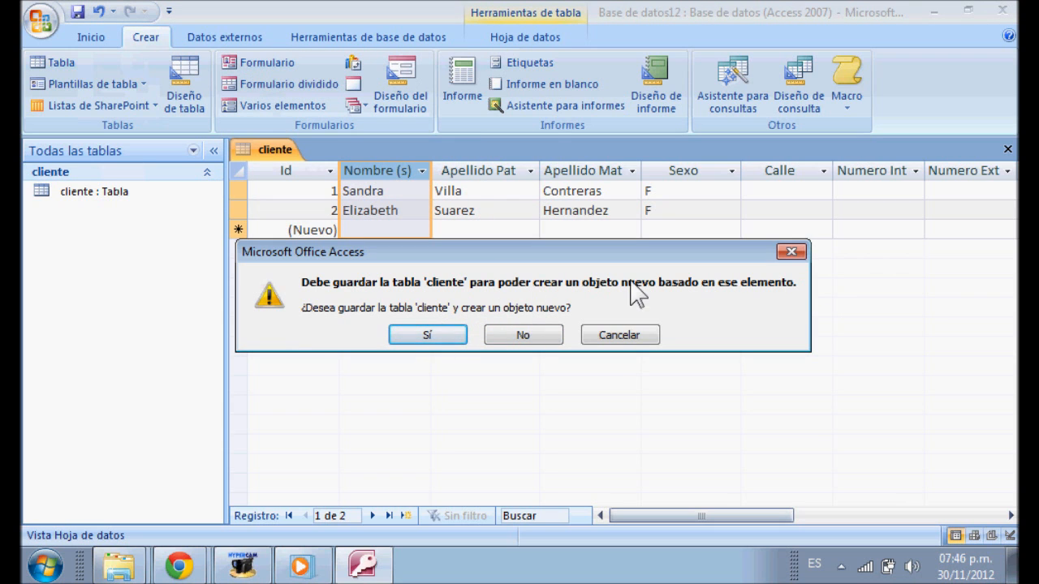
left_click(428, 336)
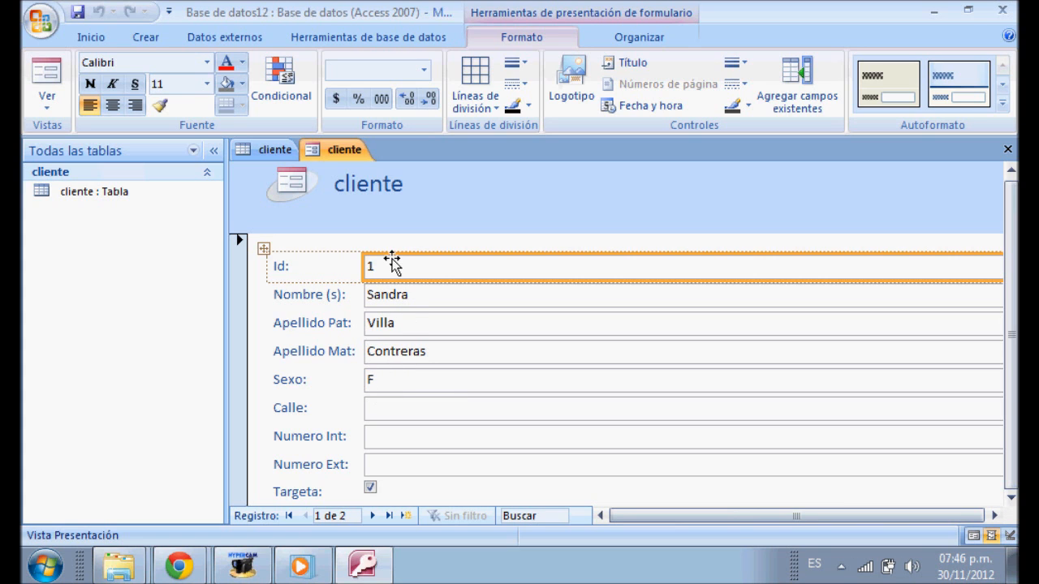
Examine the fields of the new cliente form and compare them with the columns of the cliente table
left_click(387, 473)
left_click(369, 436)
left_click(373, 403)
left_click(369, 375)
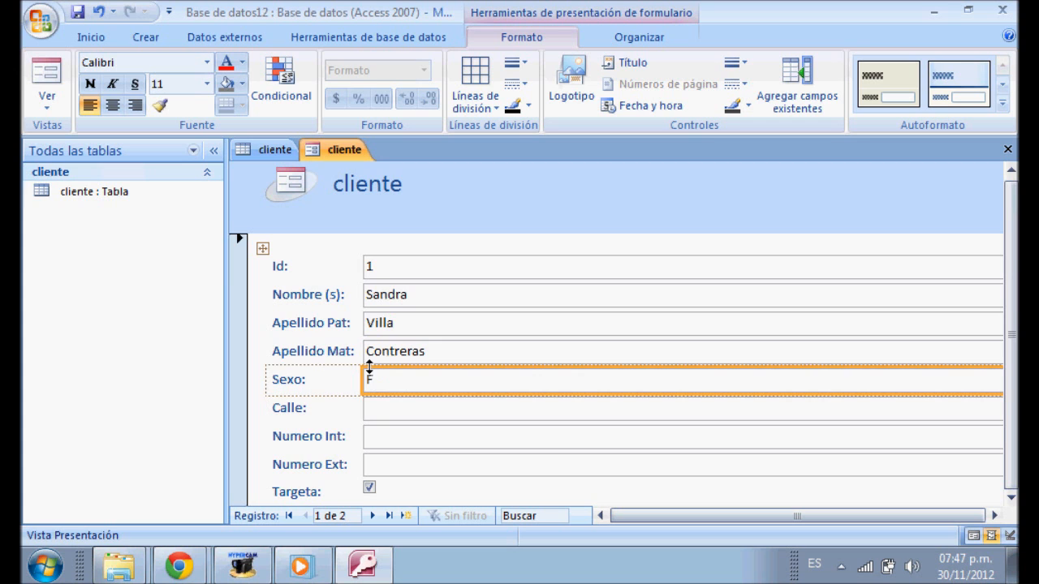
left_click(276, 150)
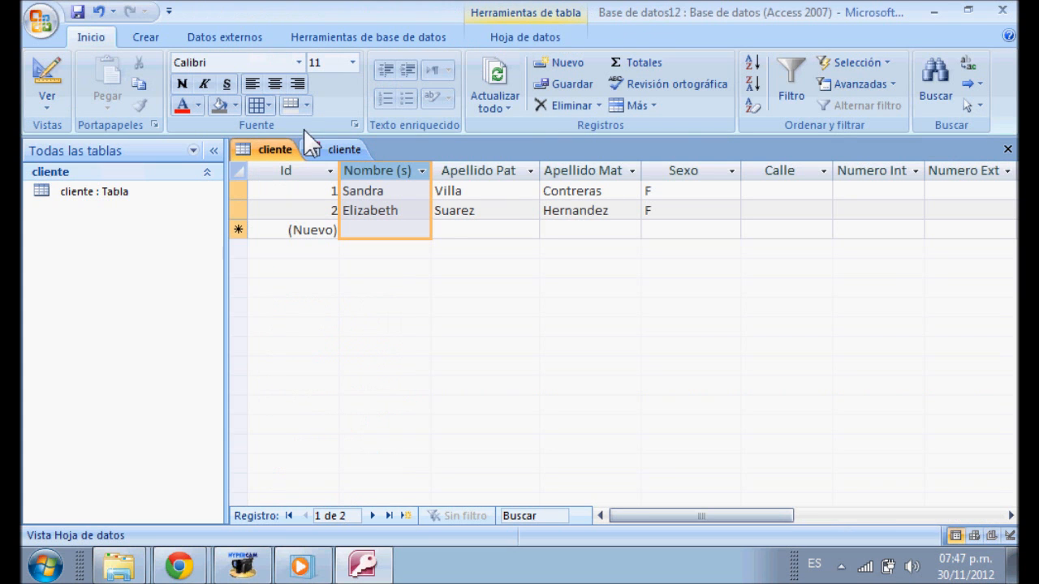
left_click_drag(704, 516, 675, 522)
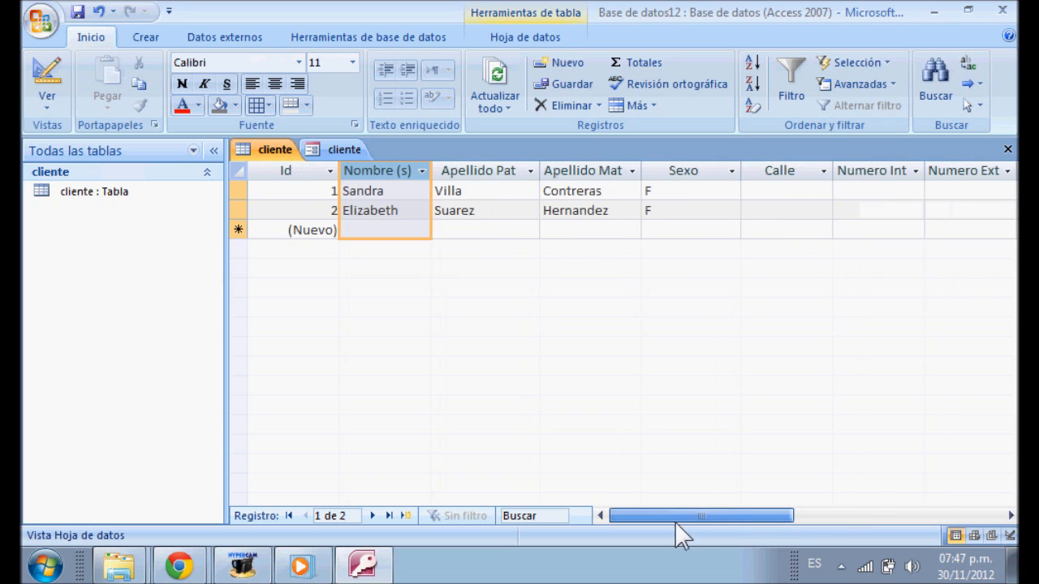
left_click(344, 150)
left_click(392, 416)
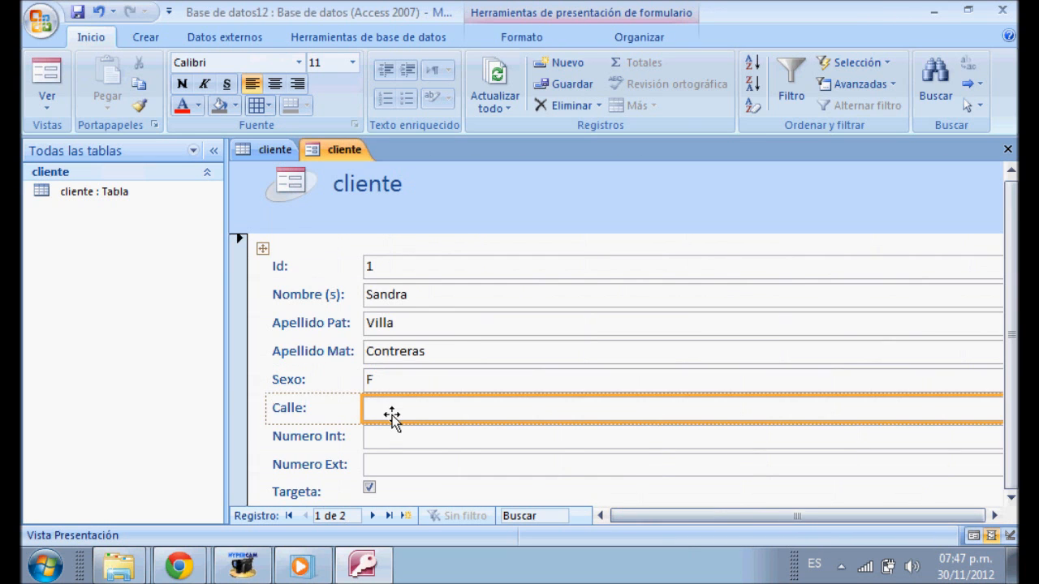
left_click(382, 444)
left_click(378, 469)
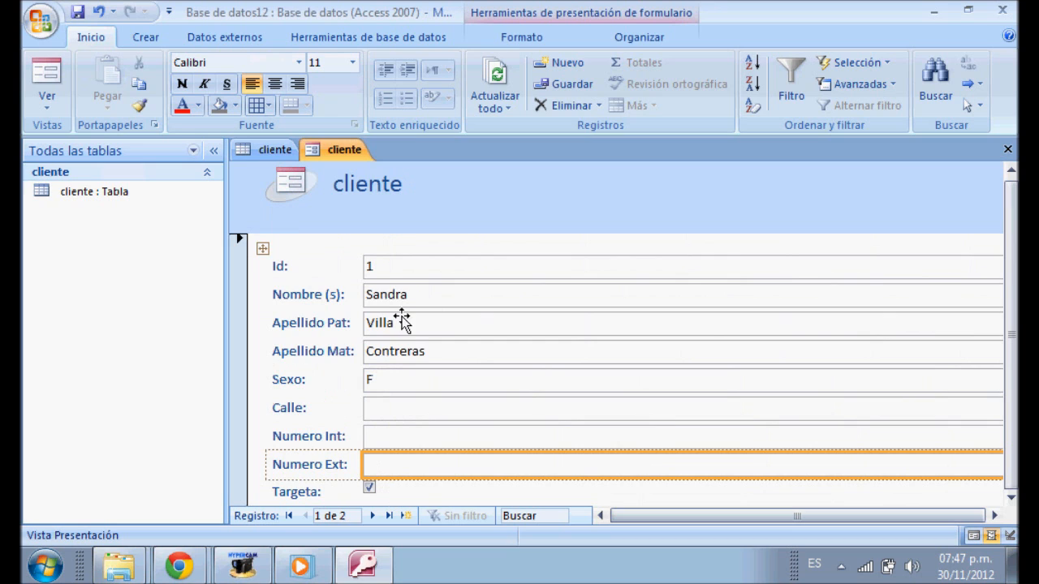
left_click(383, 274)
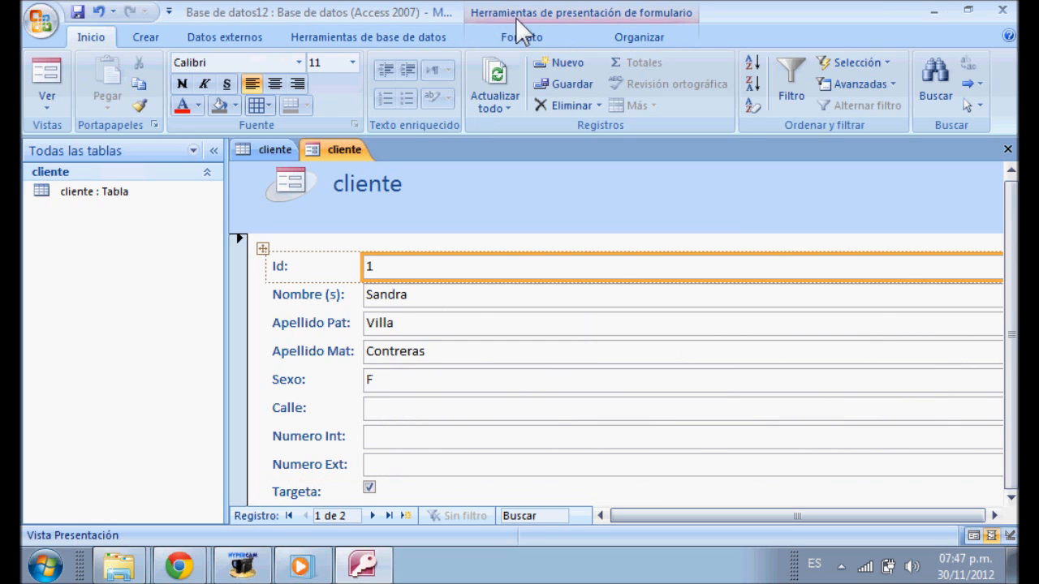
Apply the black AutoFormat design with radiating lines to the cliente form
left_click(598, 21)
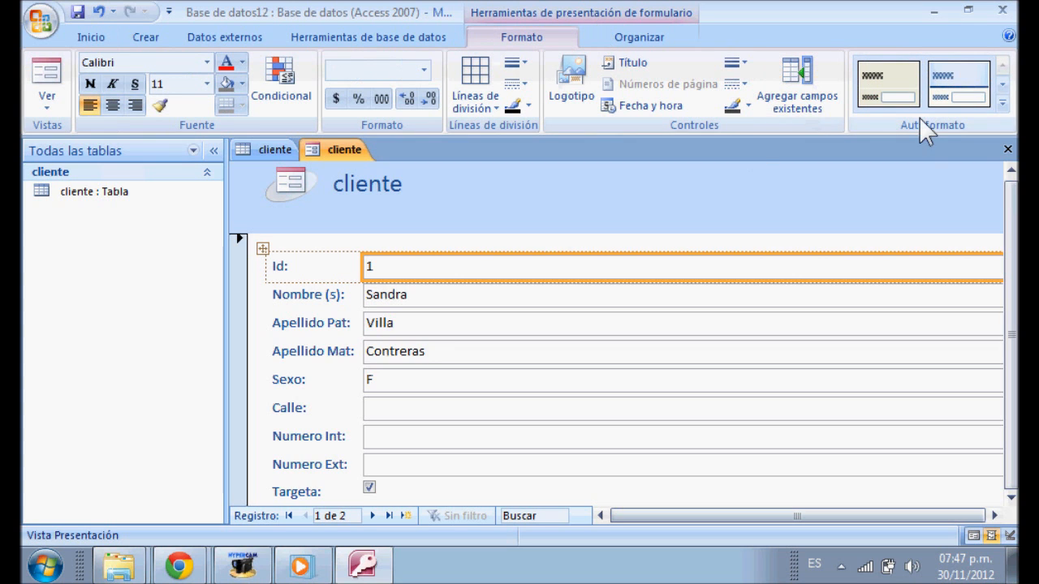
left_click(1003, 103)
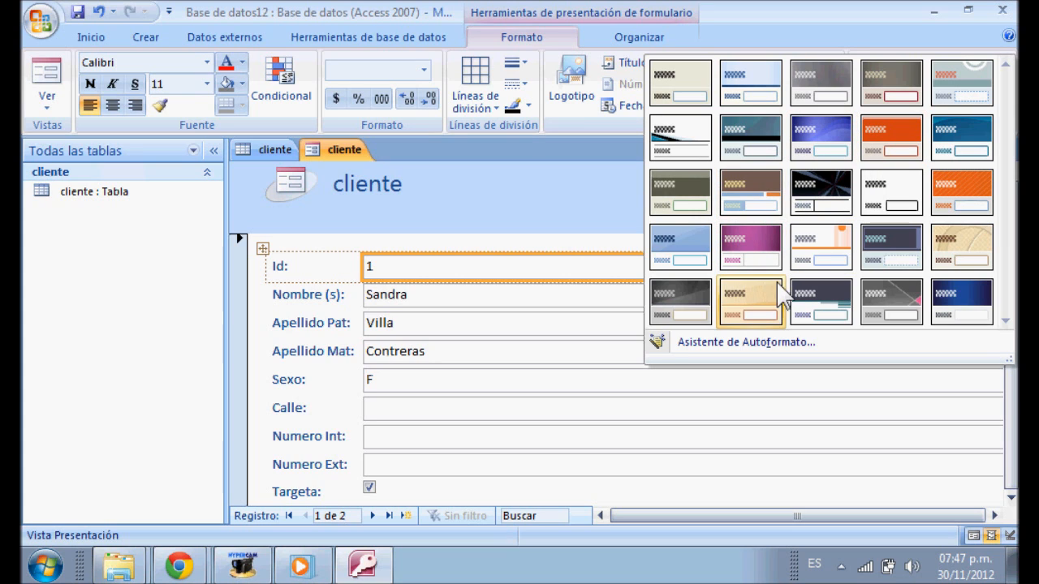
left_click(814, 192)
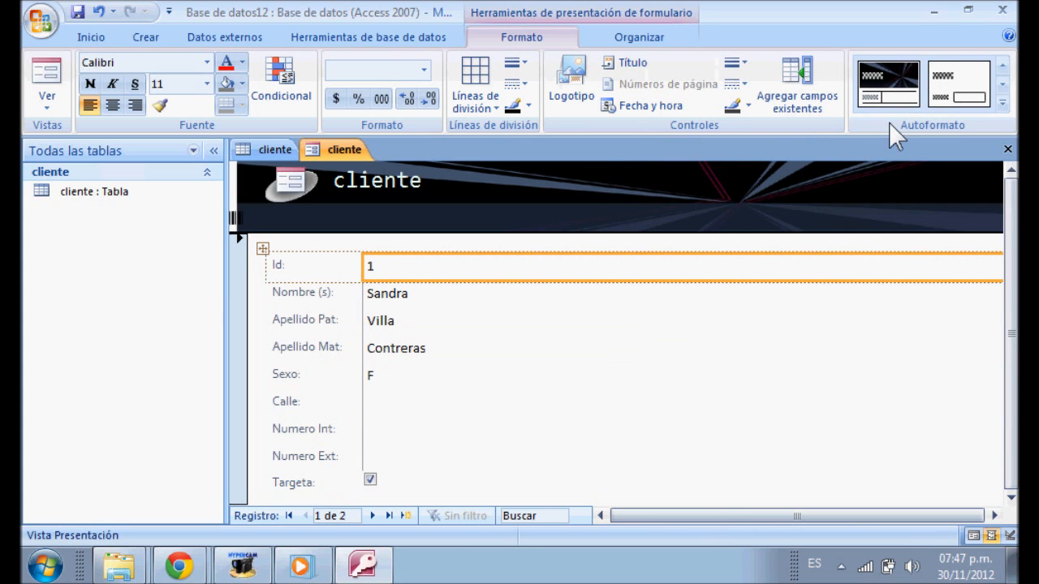
Apply the magenta AutoFormat design to the cliente form
left_click(1001, 87)
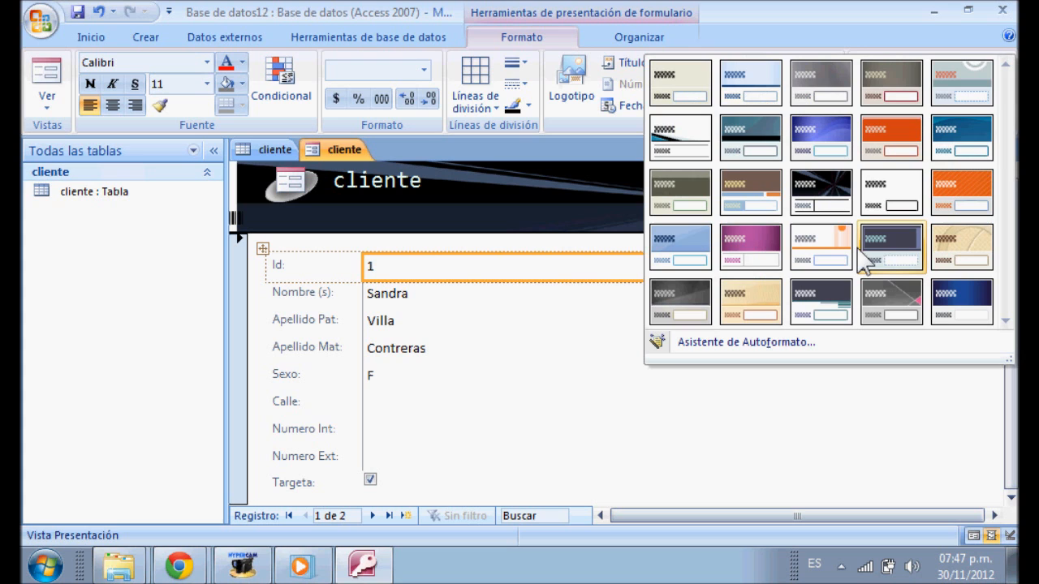
left_click(748, 262)
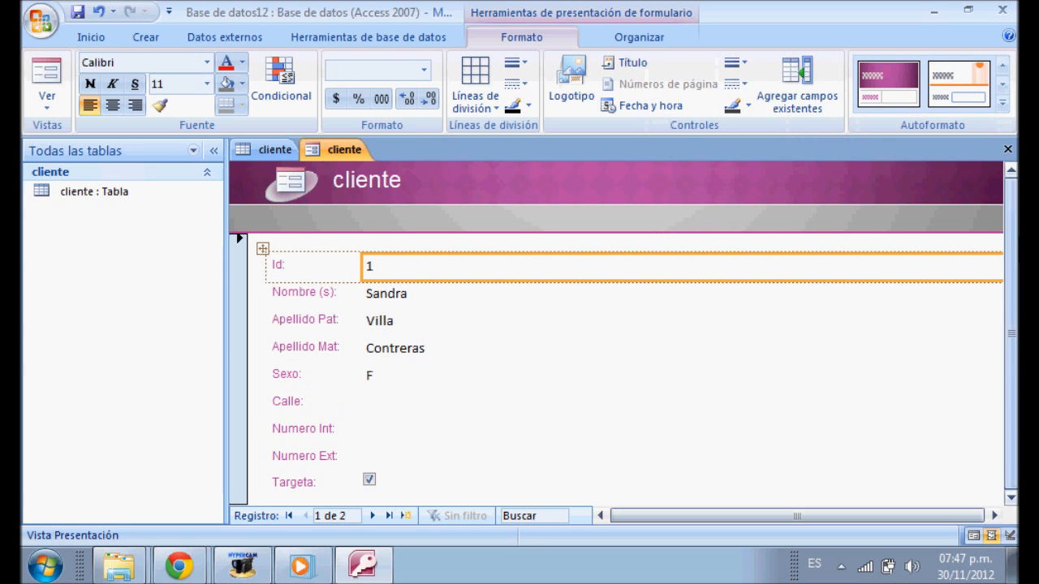
left_click(1010, 310)
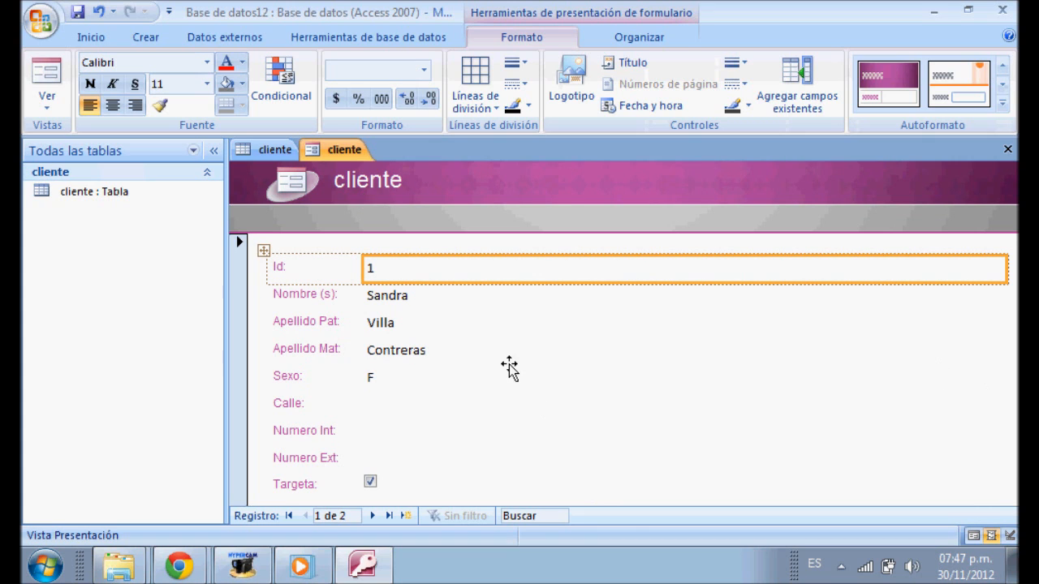
left_click(571, 97)
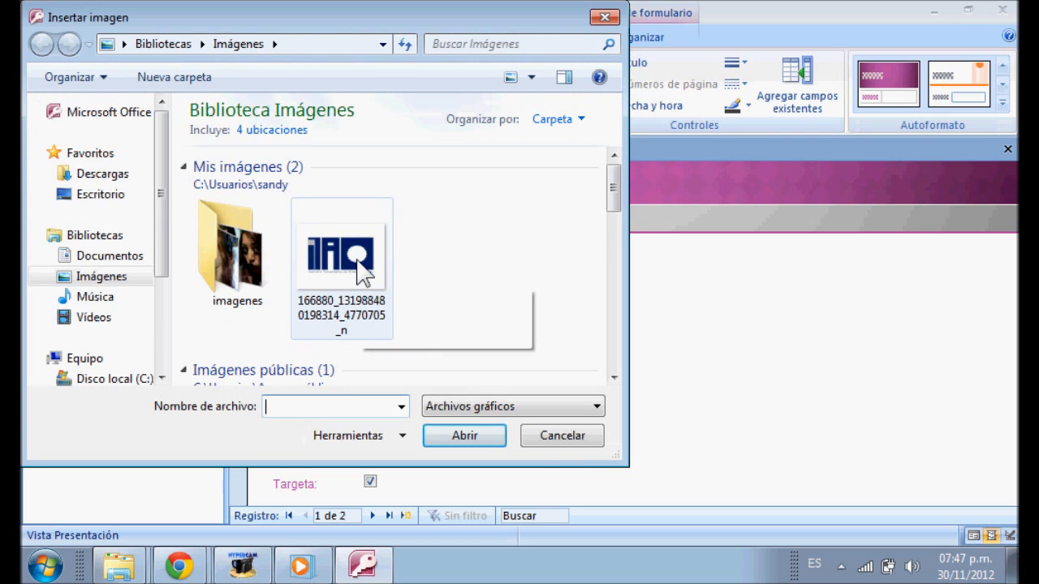
left_click(354, 276)
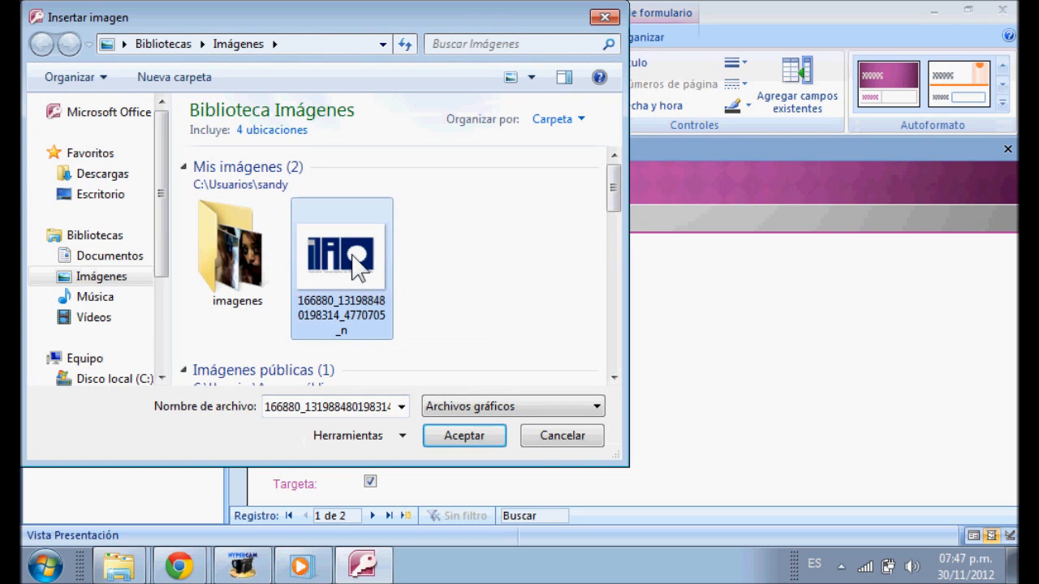
left_click(459, 436)
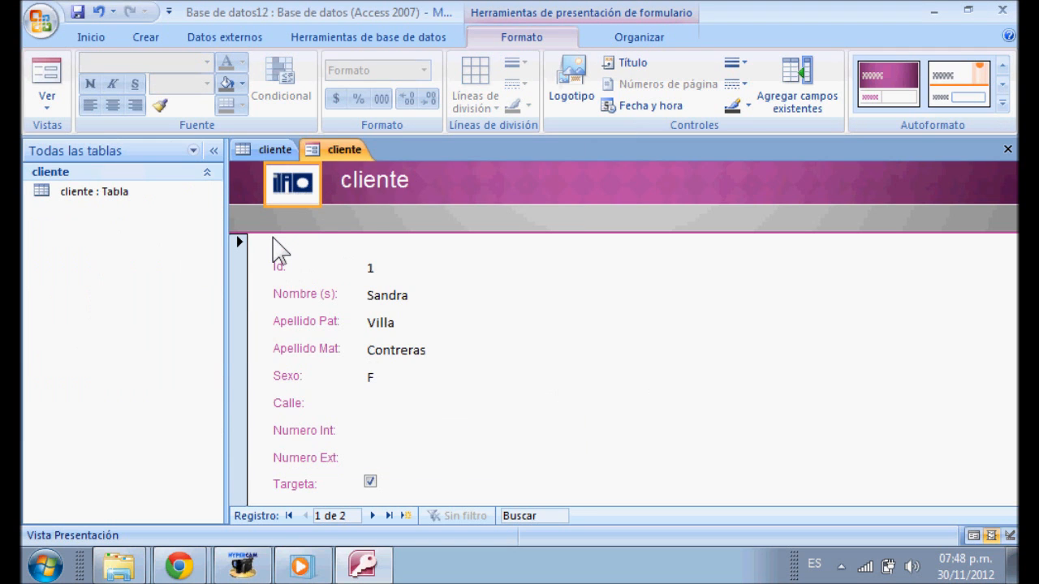
left_click(268, 230)
left_click(458, 317)
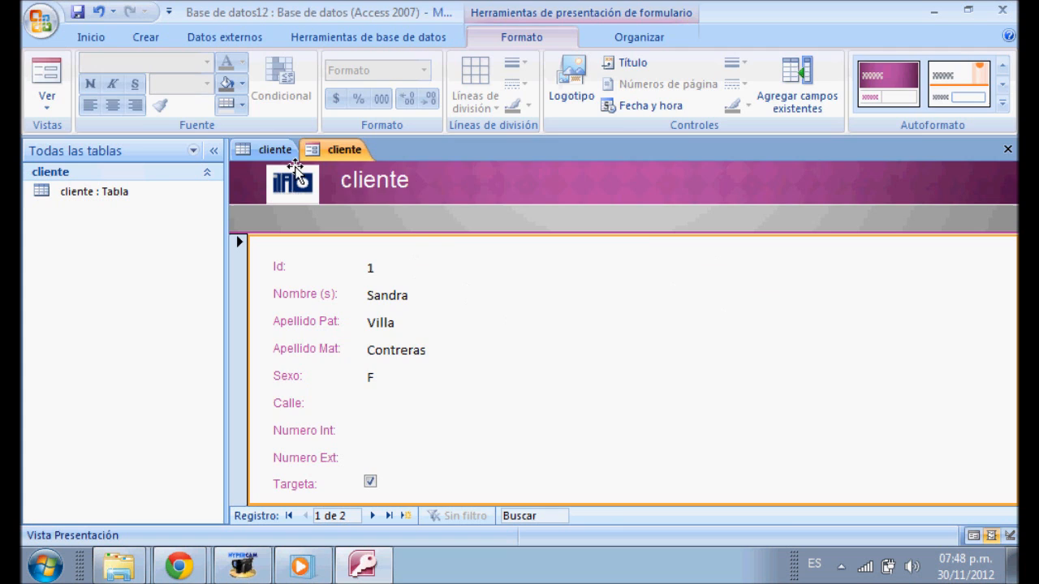
Compare the cliente table's datasheet with the finished cliente form
left_click(274, 150)
left_click(336, 150)
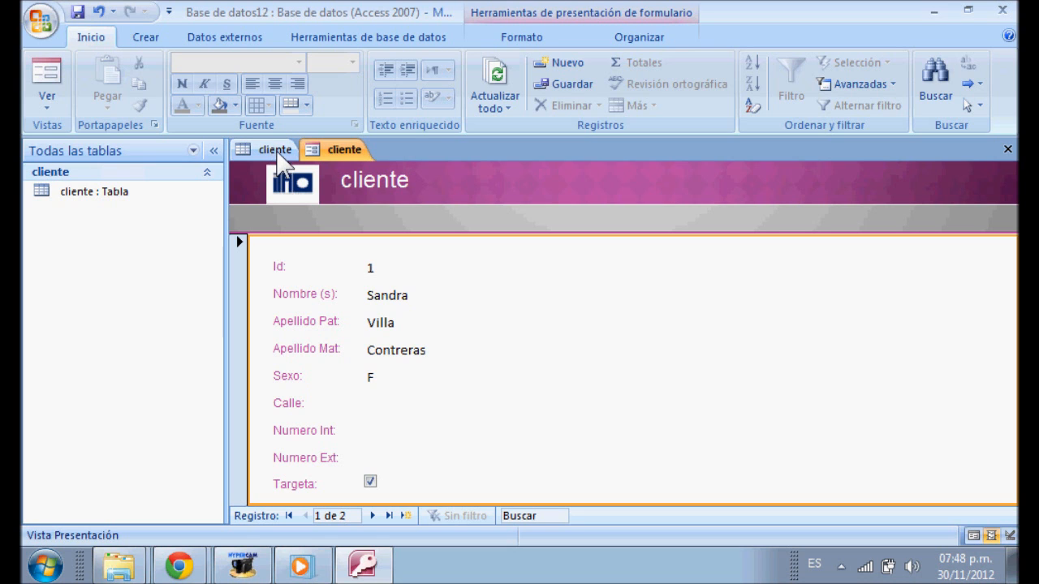
left_click(276, 150)
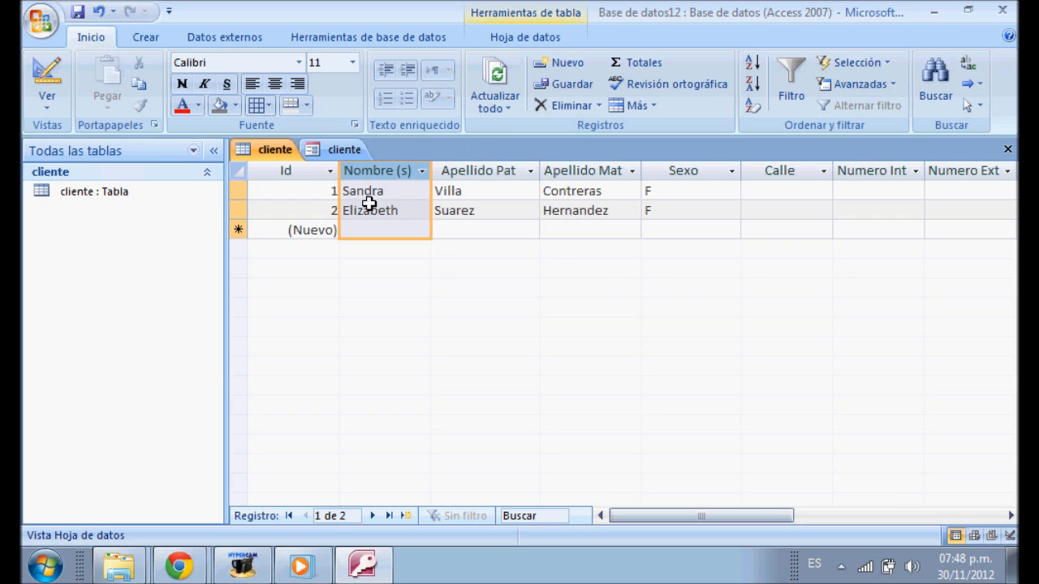
left_click(329, 150)
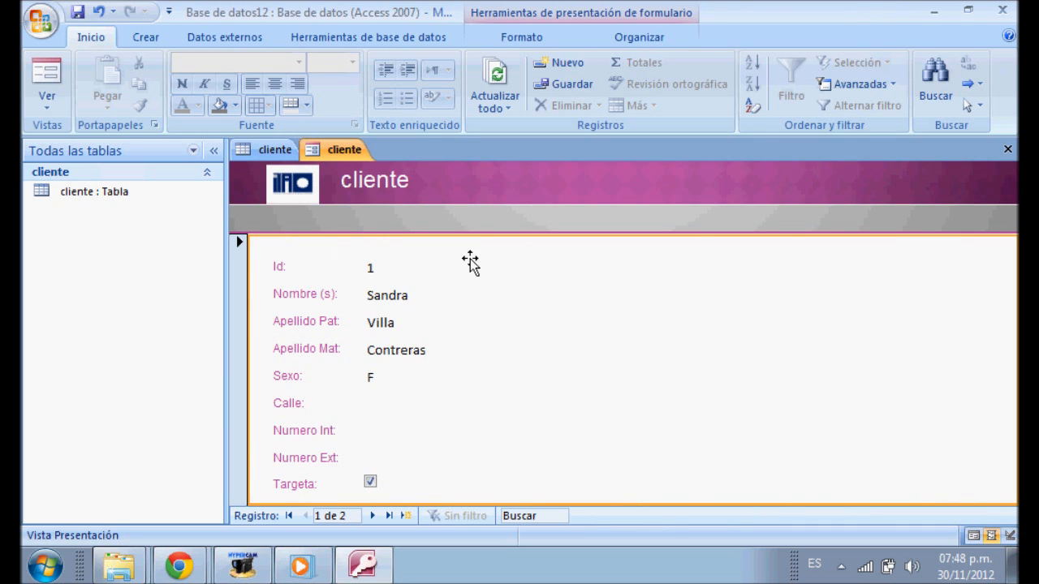
left_click(276, 151)
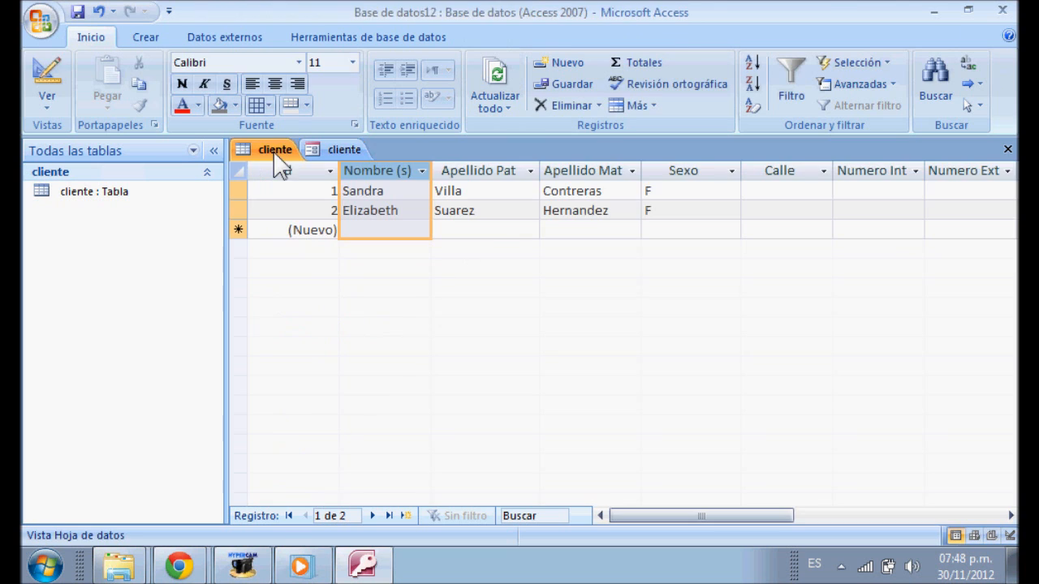
left_click(337, 150)
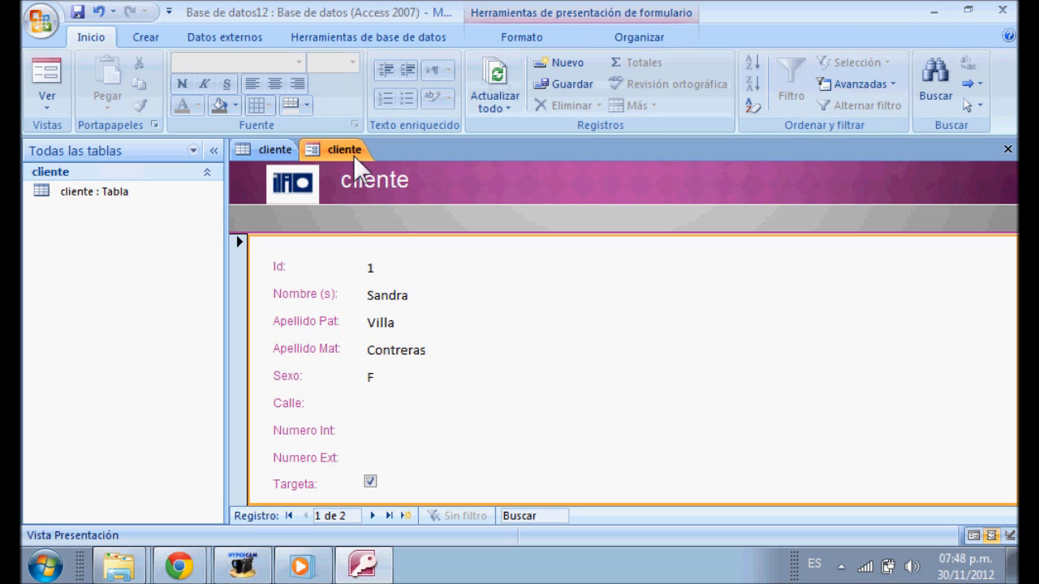
left_click(937, 13)
left_click(384, 567)
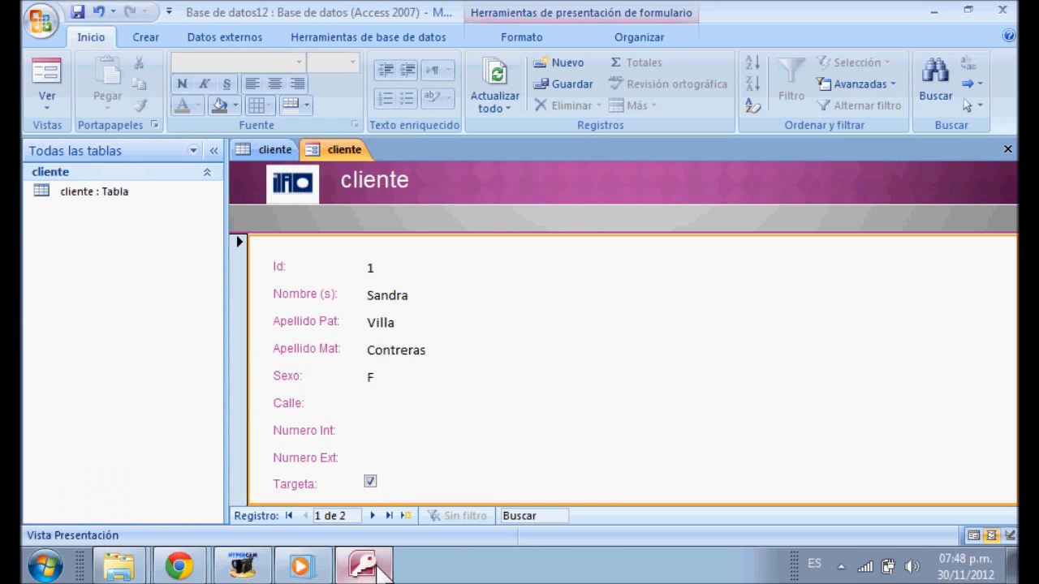